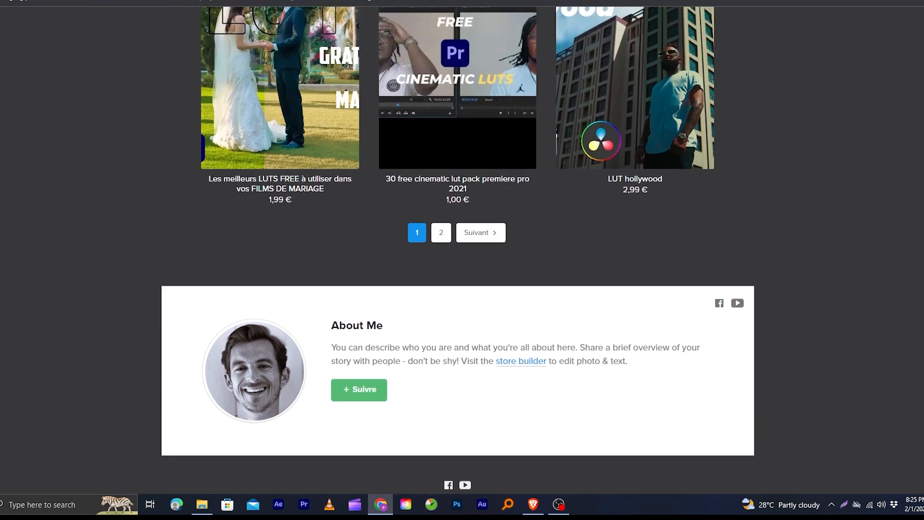
pyautogui.scroll(12, 457, 250)
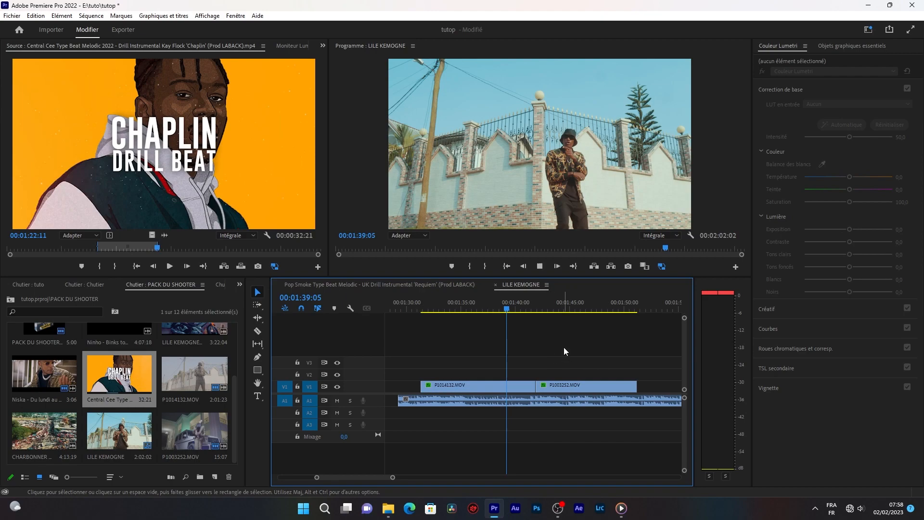
# Step: Play back the cut between clips P1014132.MOV and P1003252.MOV to review the transition point
pyautogui.press('space')
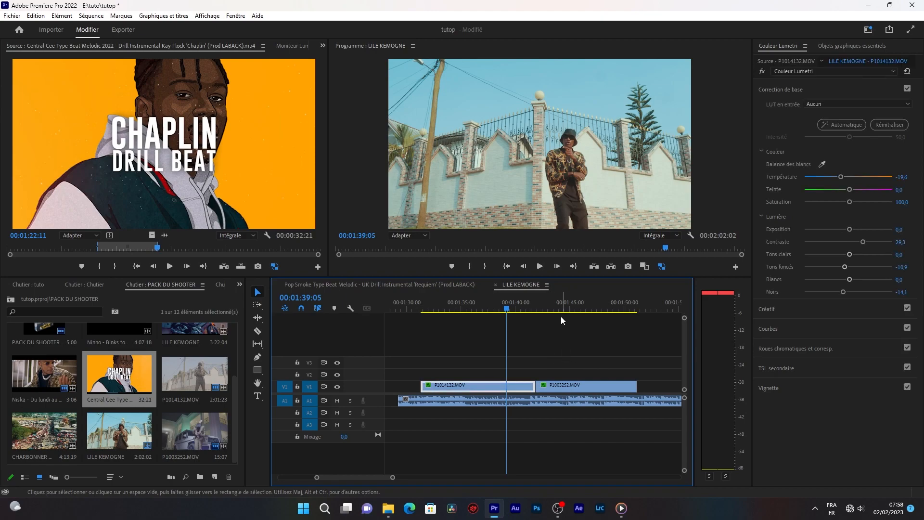
pyautogui.click(539, 267)
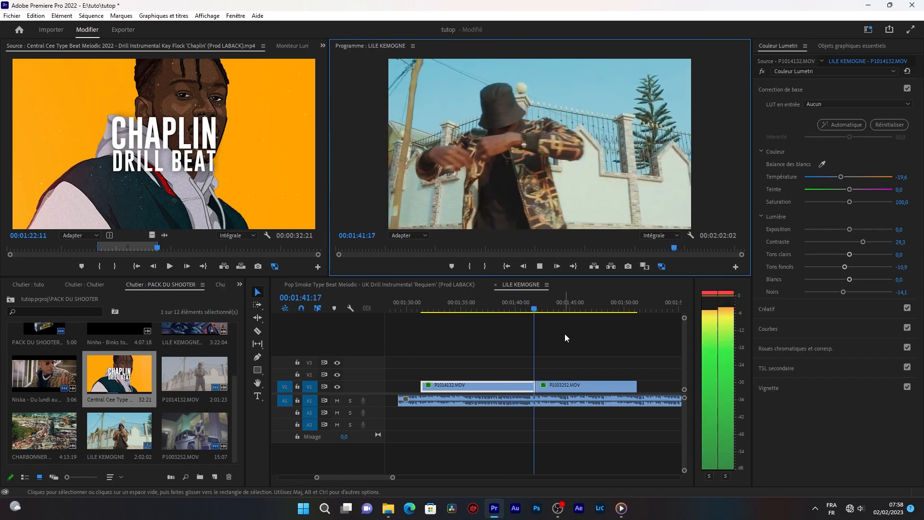
pyautogui.click(528, 300)
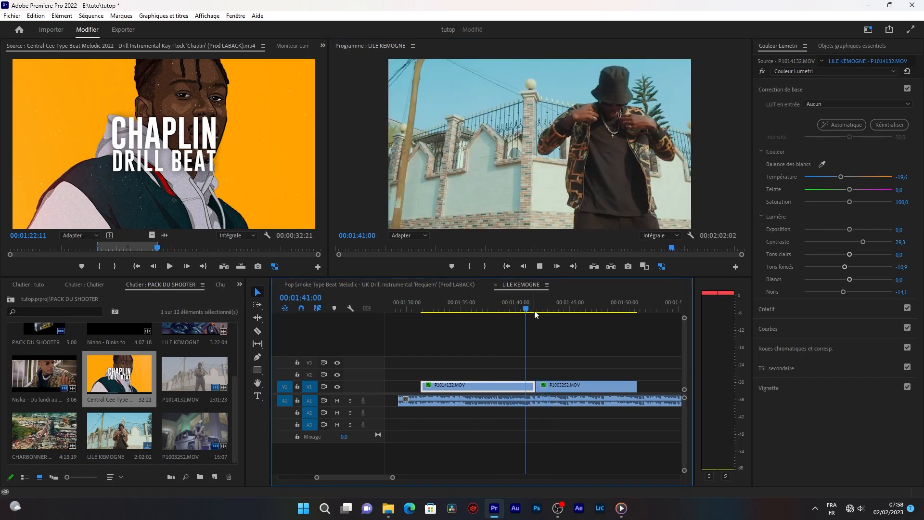
pyautogui.press('space')
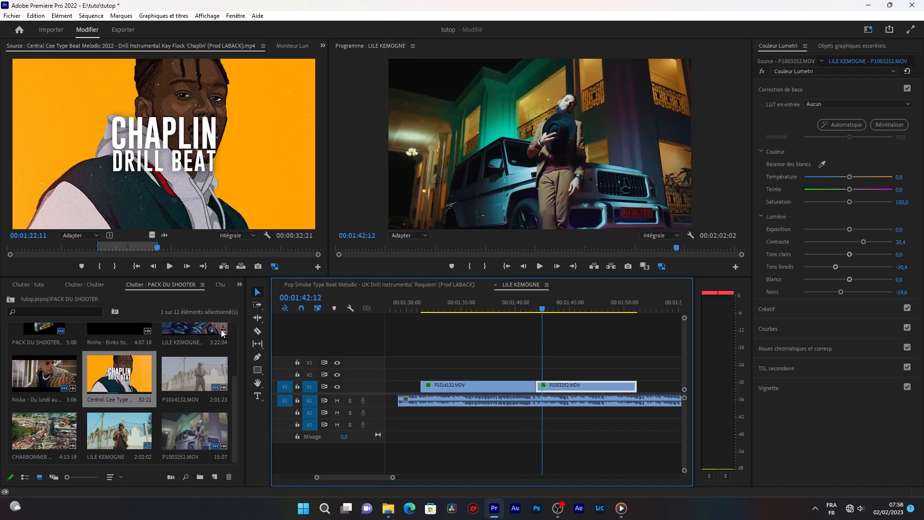
# Step: Bring up the effects library in place of the PACK DU SHOOTER bin
pyautogui.click(243, 287)
pyautogui.click(257, 324)
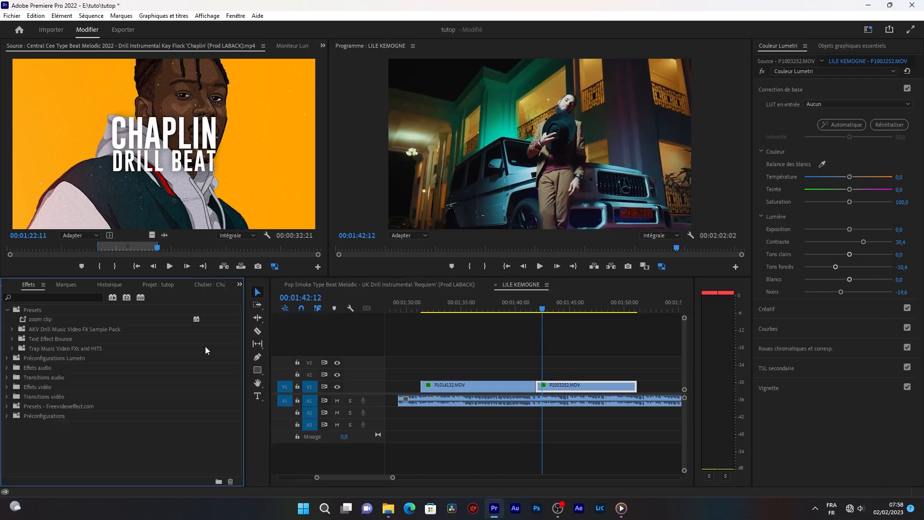
pyautogui.rightClick(50, 311)
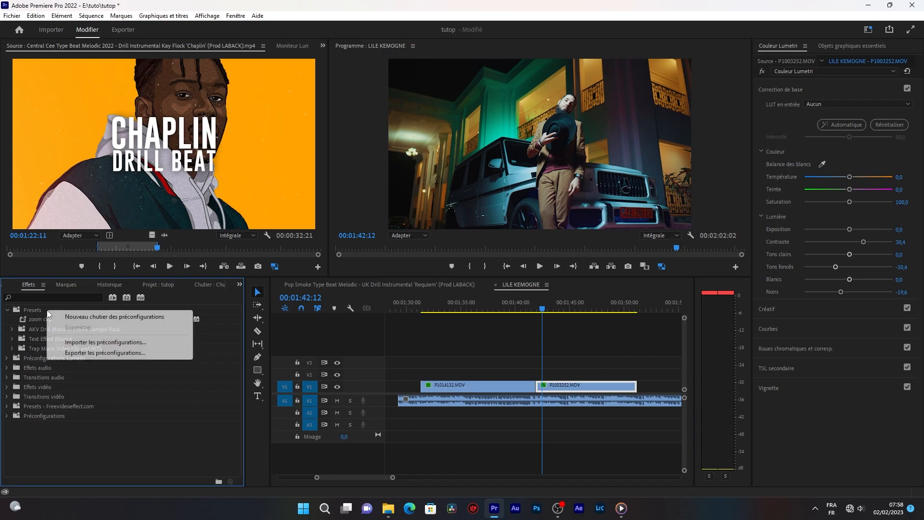
pyautogui.click(125, 343)
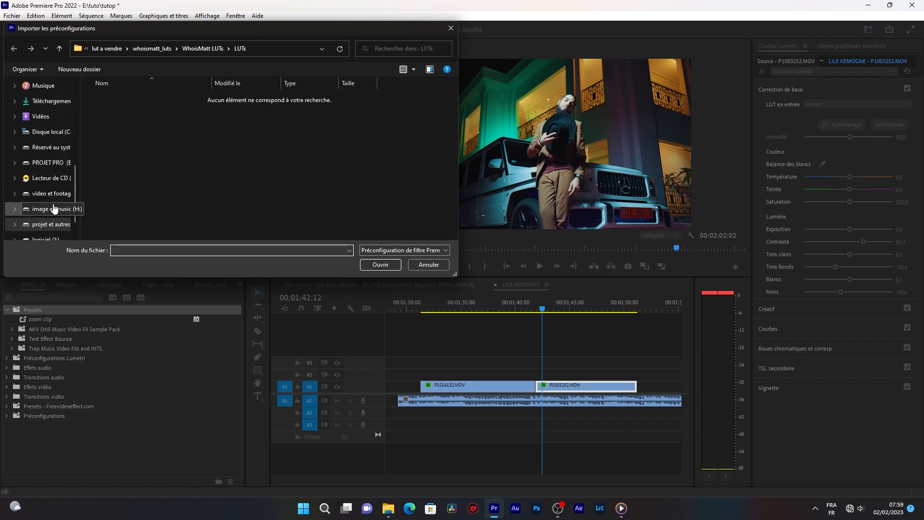
pyautogui.scroll(3, 54, 208)
pyautogui.click(47, 139)
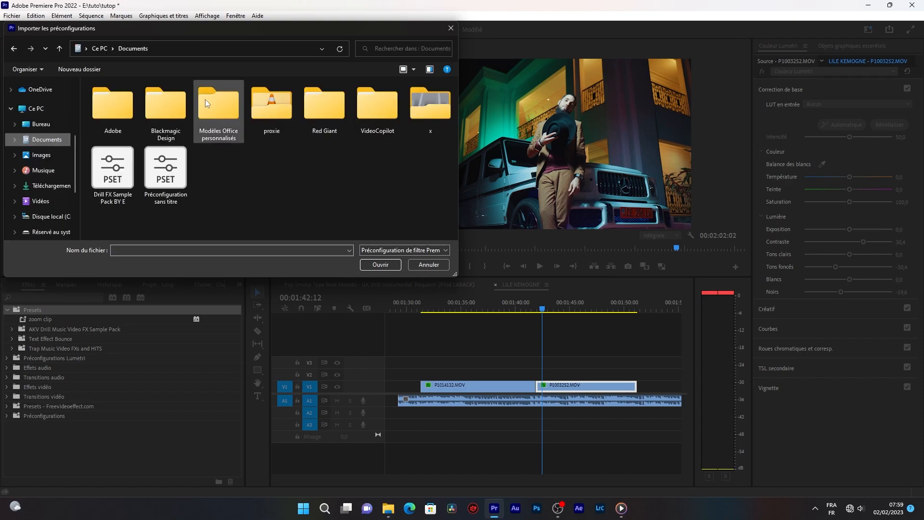
pyautogui.click(115, 171)
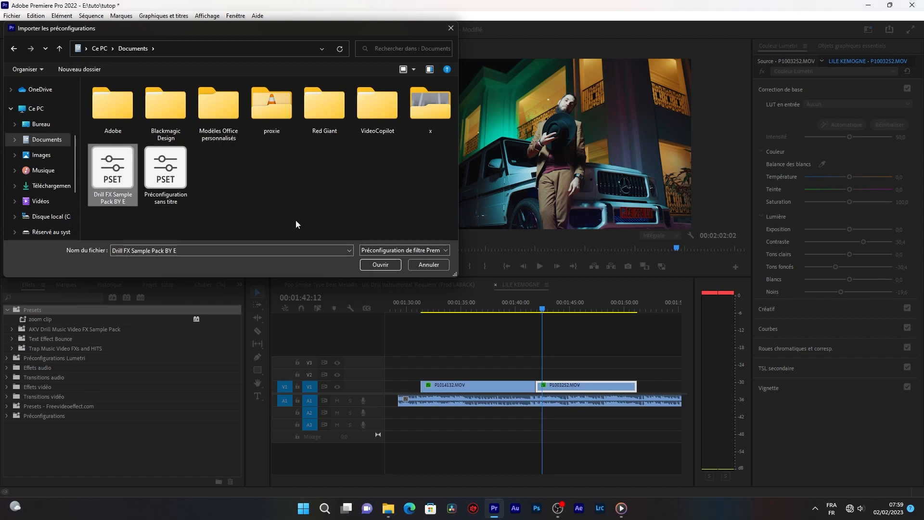
pyautogui.click(425, 265)
# Step: Expand the AKV Drill Music Video FX Sample Pack presets
pyautogui.click(12, 329)
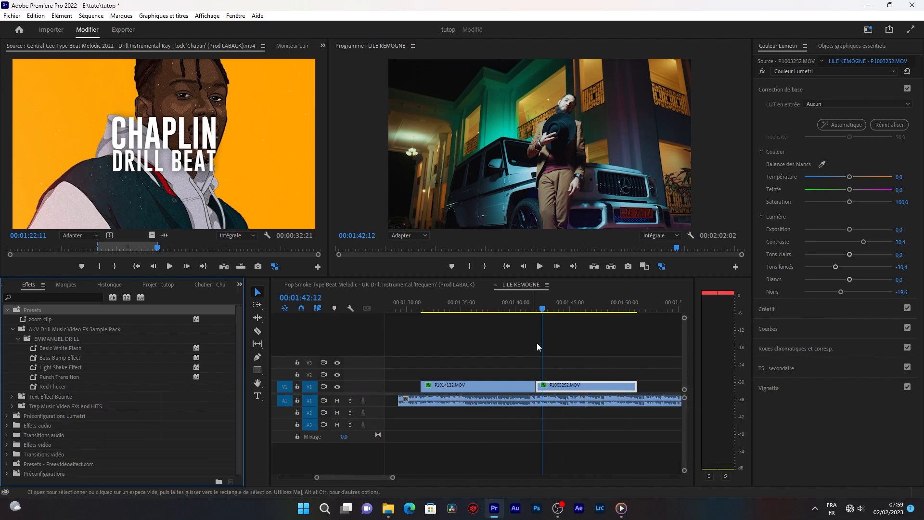
# Step: Split clip P1003252.MOV at 00:01:42:03, shortly after the cut between the two clips
pyautogui.moveTo(542, 309); pyautogui.dragTo(541, 311)
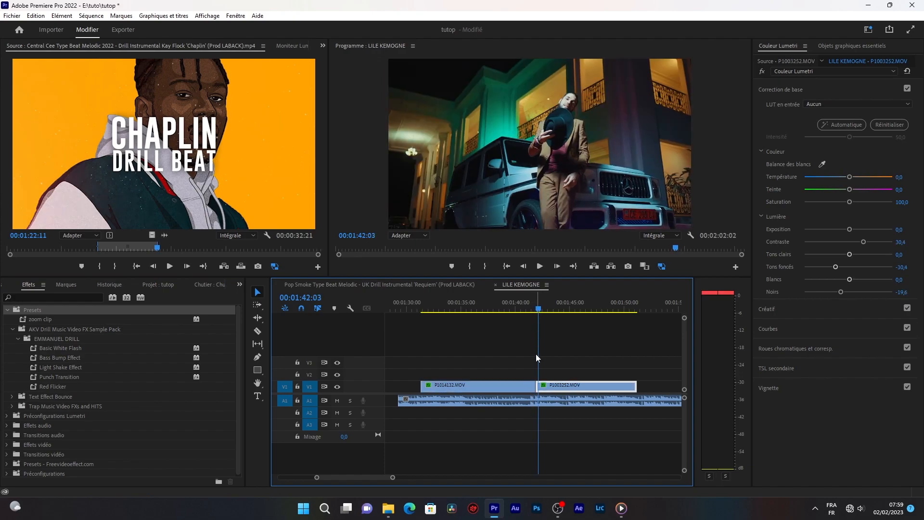
pyautogui.press('c')
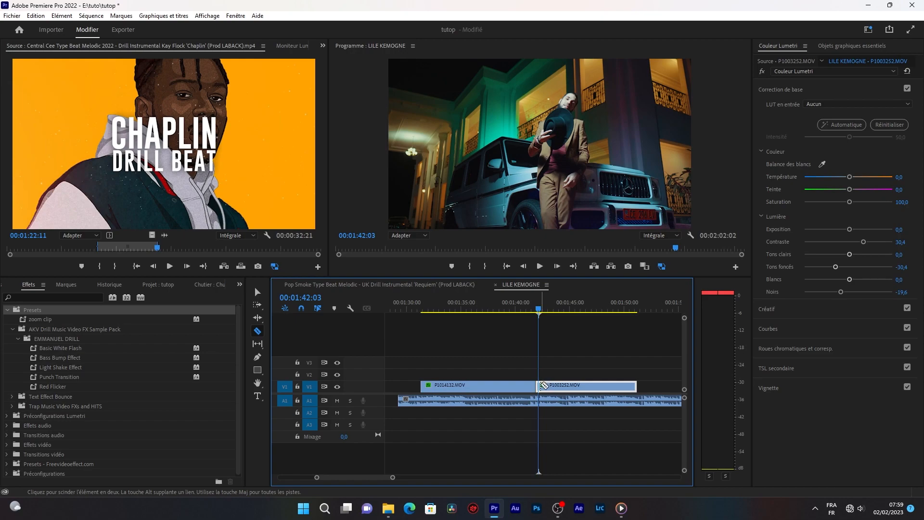
# Step: Split clip P1014132.MOV at 00:01:41:15, just before the cut between the two clips
pyautogui.click(535, 308)
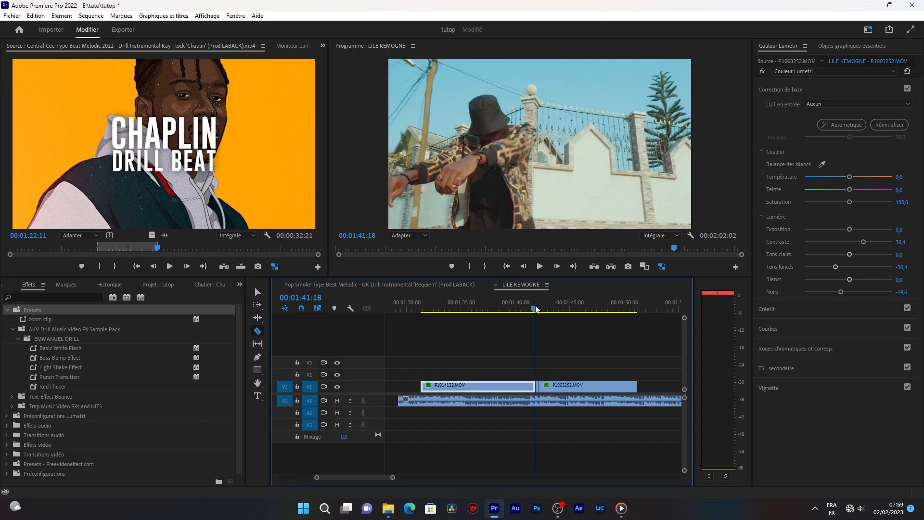
pyautogui.moveTo(537, 308); pyautogui.dragTo(535, 309)
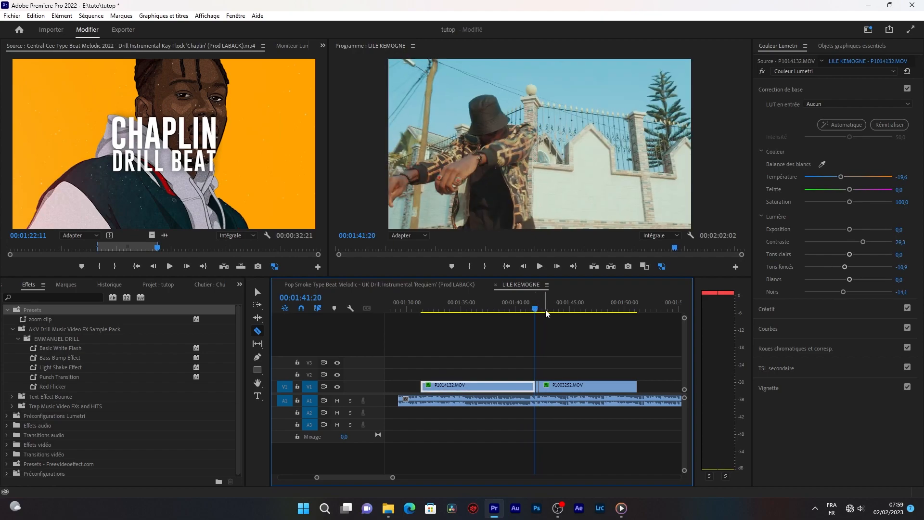
pyautogui.press('Left')
pyautogui.press('Left')
pyautogui.press('Left')
pyautogui.press('Left')
pyautogui.press('Left')
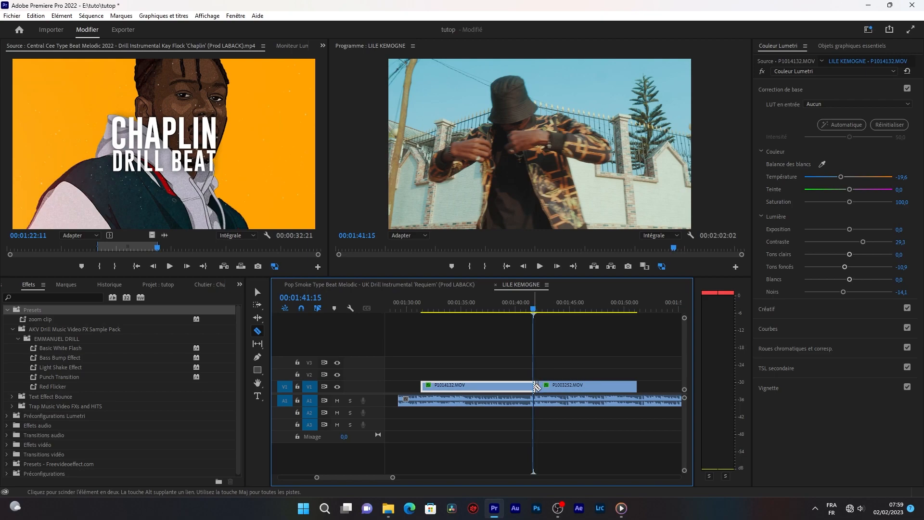
pyautogui.click(532, 384)
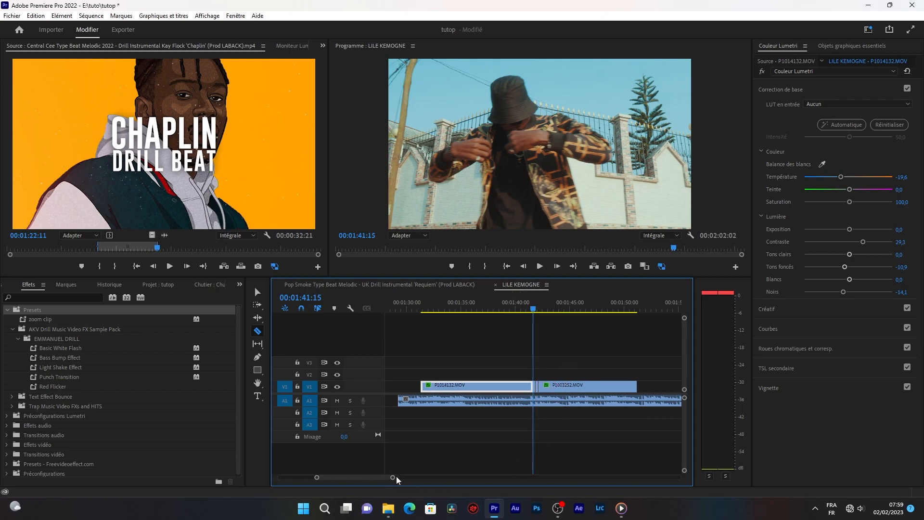
# Step: Nest the two short segments around the cut into one sequence, keeping the proposed name
pyautogui.moveTo(394, 478); pyautogui.dragTo(366, 478)
pyautogui.press('v')
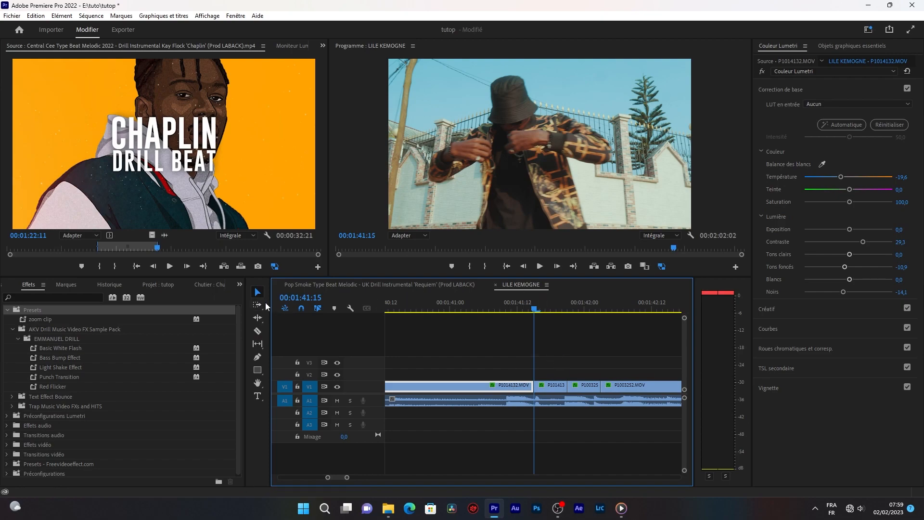
pyautogui.moveTo(548, 352); pyautogui.dragTo(576, 387)
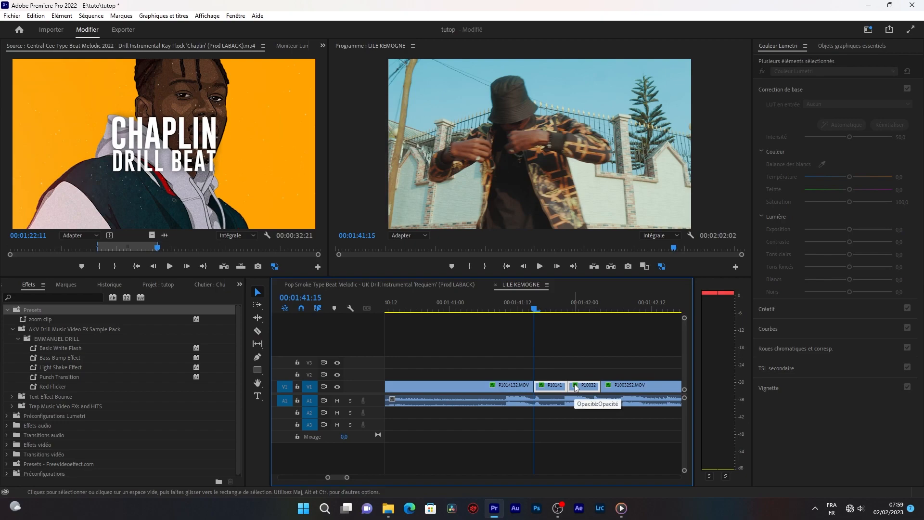
pyautogui.rightClick(576, 386)
pyautogui.click(623, 267)
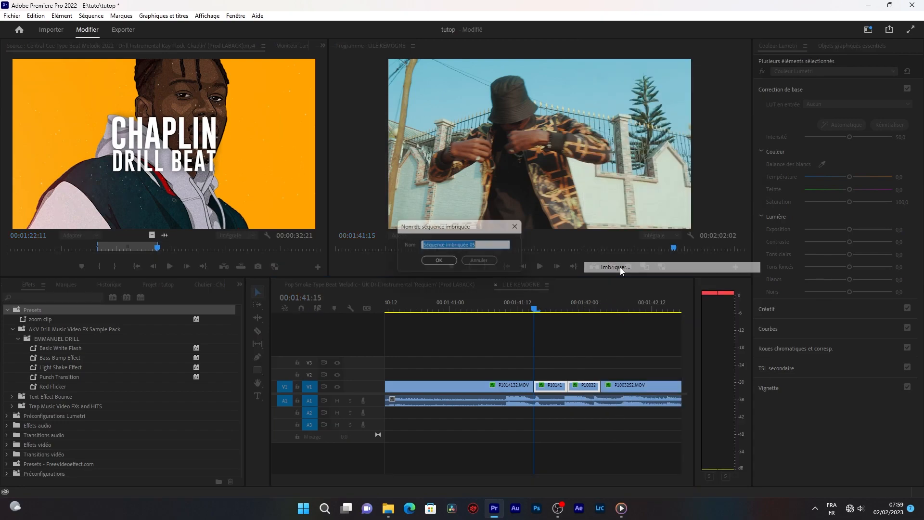
pyautogui.click(439, 262)
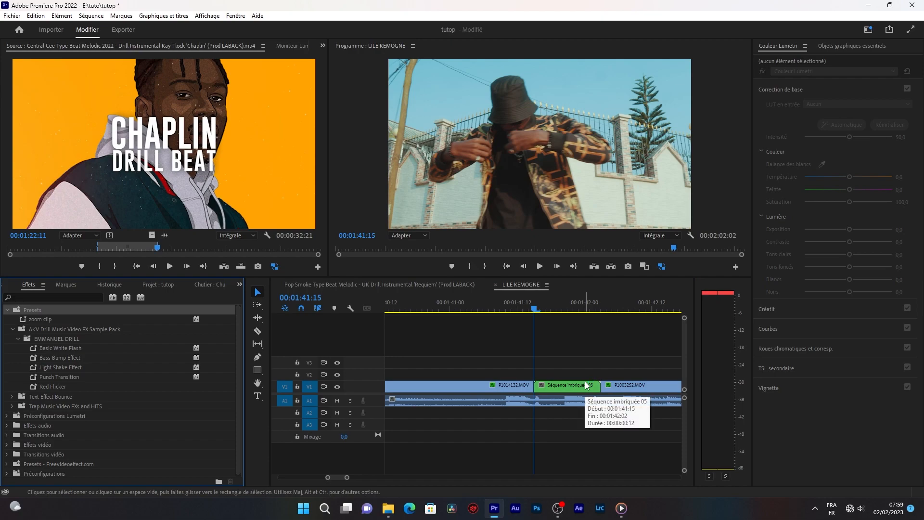
# Step: Play back the nested sequence from just before its start to check the transition without effects
pyautogui.click(519, 310)
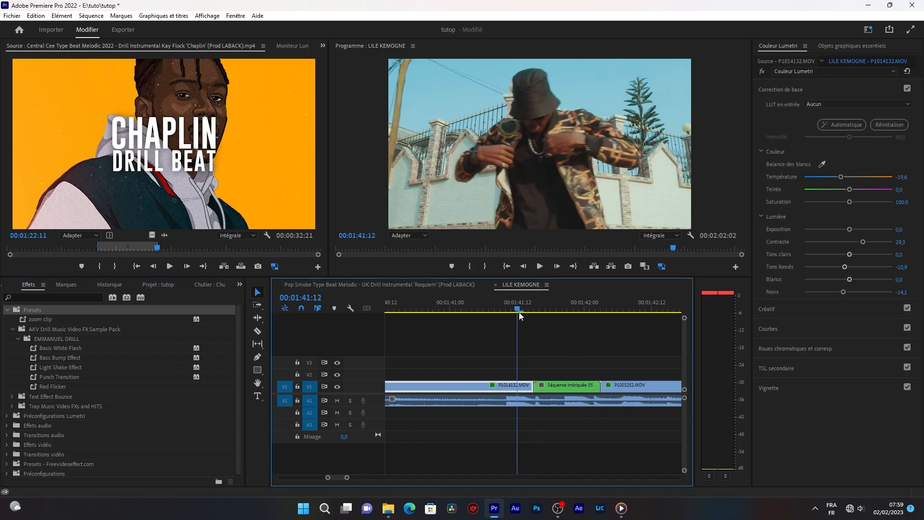
pyautogui.press('space')
pyautogui.press('space')
pyautogui.click(489, 307)
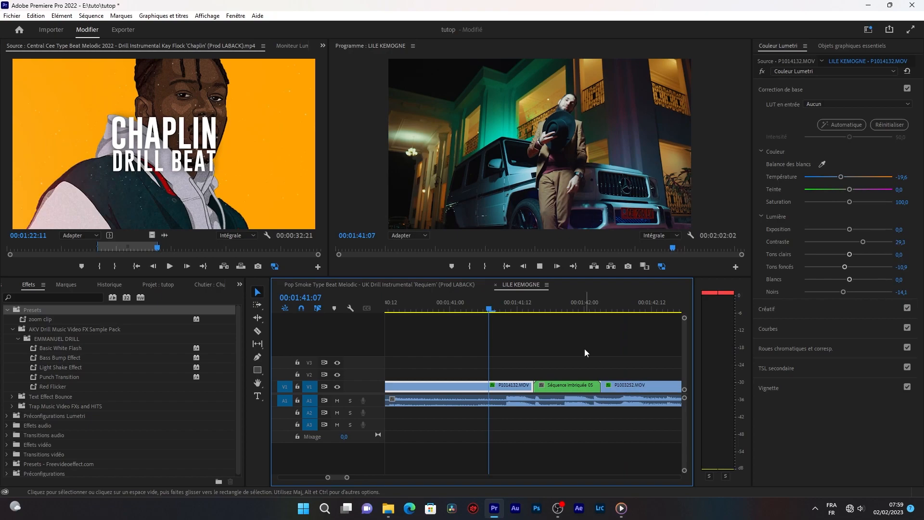
pyautogui.press('space')
pyautogui.press('space')
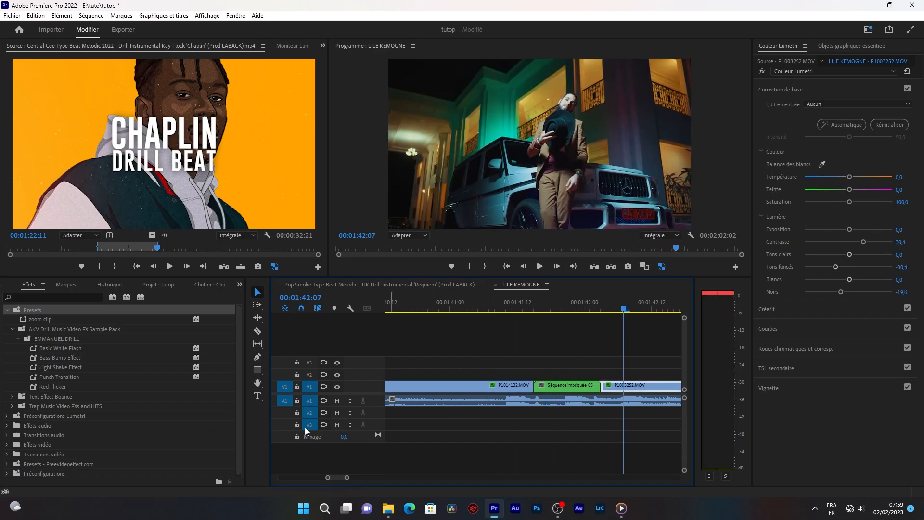
# Step: Apply the Basic White Flash preset to both the nested sequence and the preceding P1014132.MOV clip
pyautogui.click(55, 357)
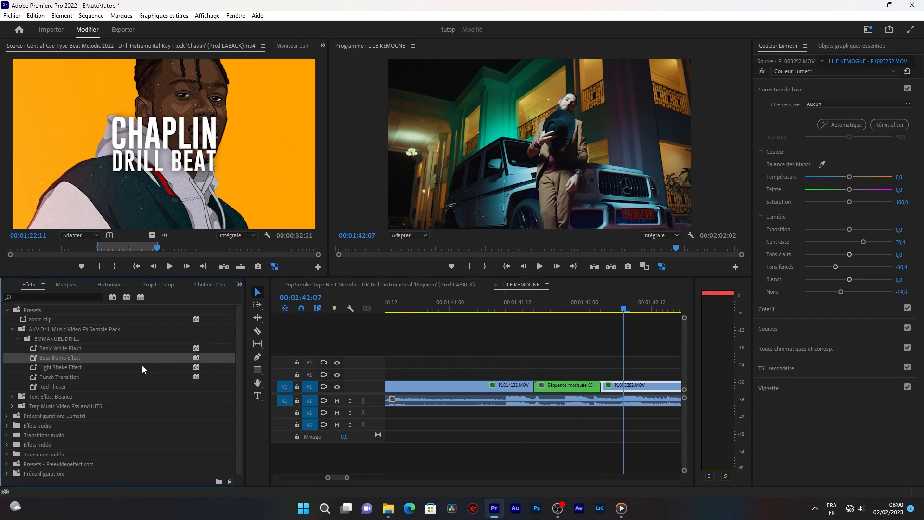
pyautogui.click(70, 348)
pyautogui.moveTo(528, 367); pyautogui.dragTo(553, 387)
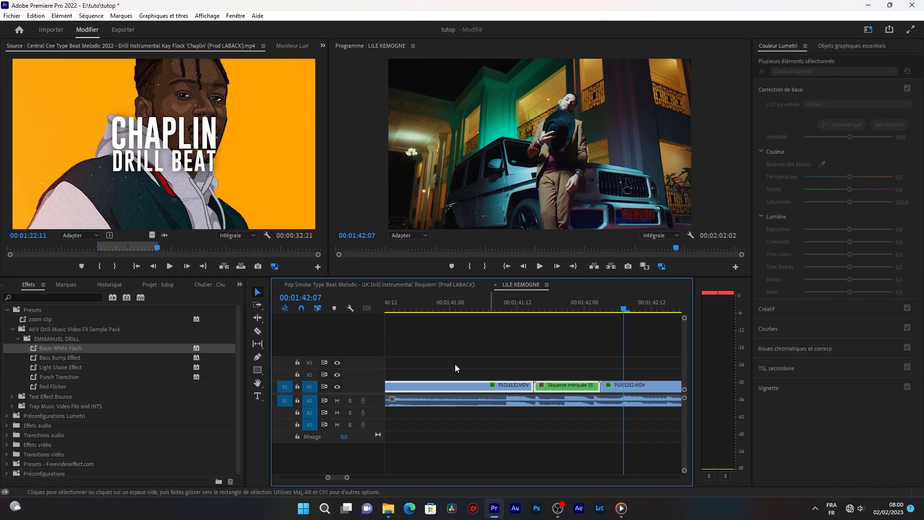
pyautogui.moveTo(68, 347); pyautogui.dragTo(558, 385)
# Step: Play back the white flash across the nested sequence and inspect the preceding clip at 00:01:40:09
pyautogui.moveTo(519, 309); pyautogui.dragTo(489, 311)
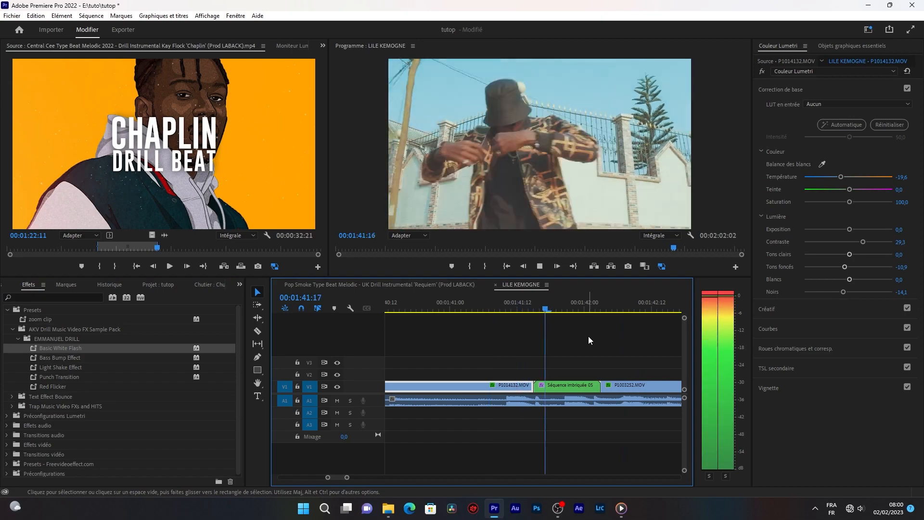
pyautogui.press('space')
pyautogui.press('-')
pyautogui.press('-')
pyautogui.press('-')
pyautogui.moveTo(519, 309); pyautogui.dragTo(499, 310)
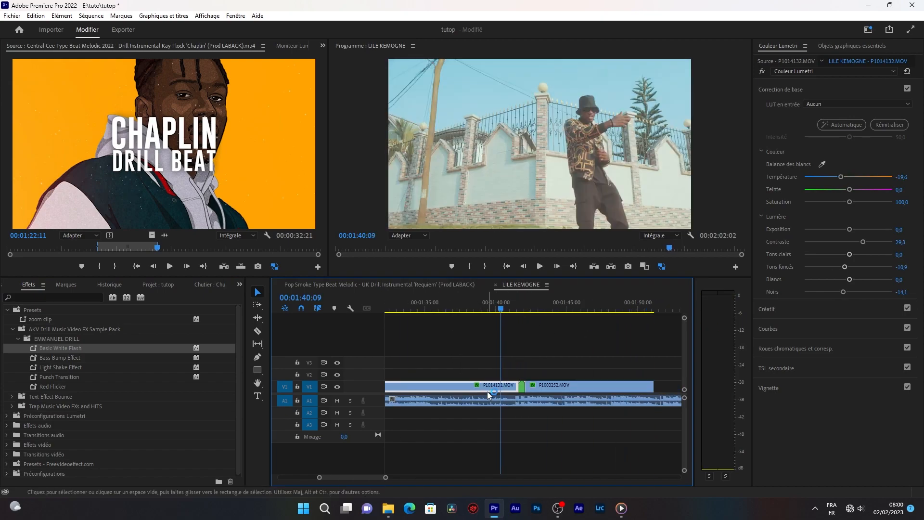
# Step: Remove the Brightness & Contrast (Basic White Flash) effect from the P1014132.MOV clip before the nested sequence
pyautogui.click(322, 45)
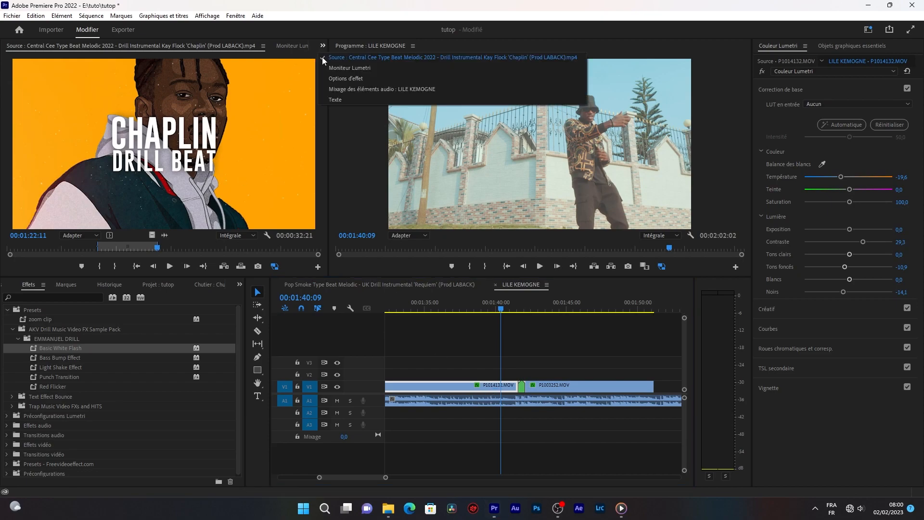
pyautogui.click(343, 79)
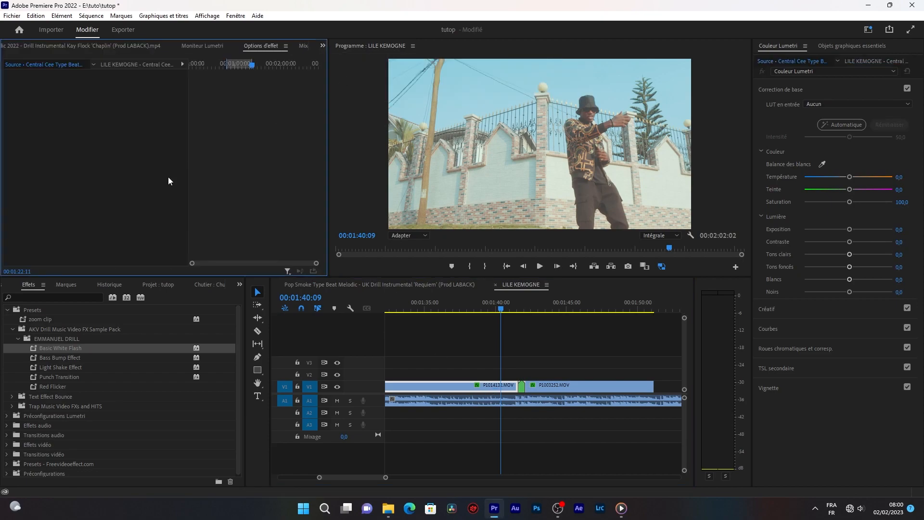
pyautogui.click(438, 382)
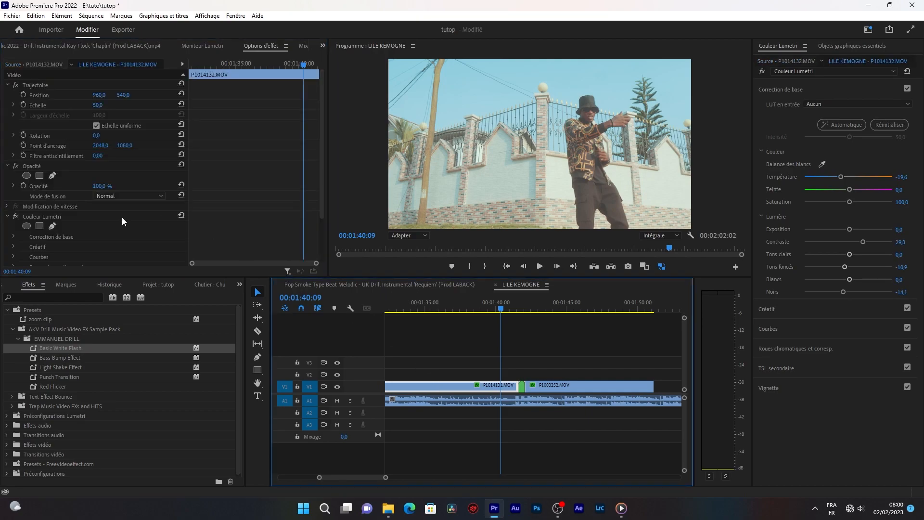
pyautogui.click(59, 216)
pyautogui.scroll(-3, 73, 221)
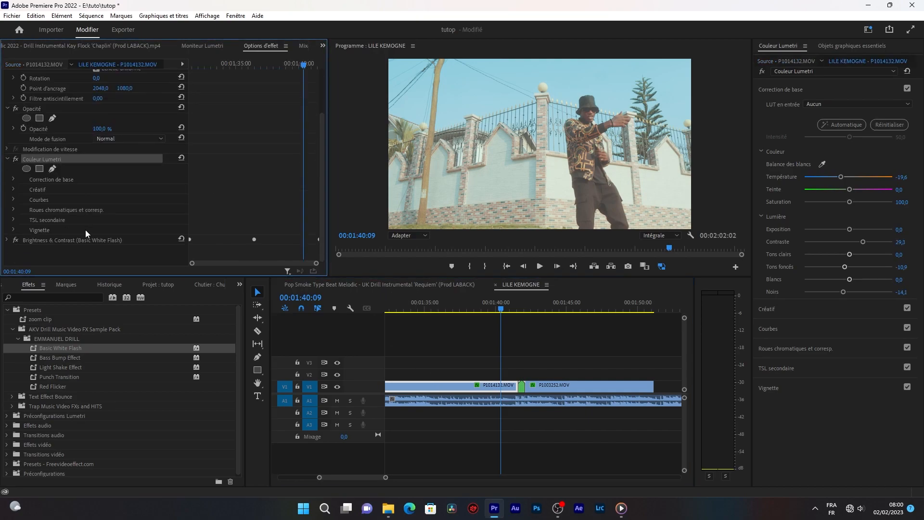
pyautogui.click(71, 241)
pyautogui.press('Delete')
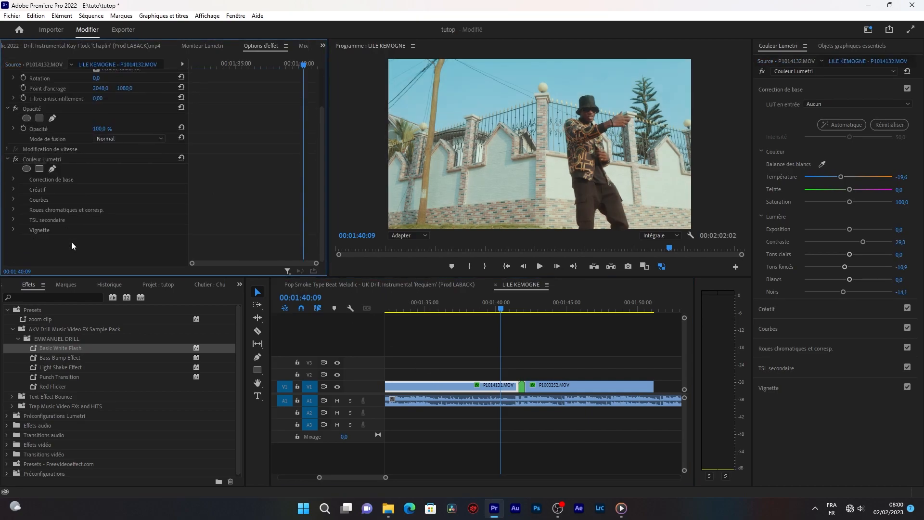
# Step: Play back the transition with the white flash only on the nested sequence, then return to 00:01:40:17
pyautogui.click(487, 308)
pyautogui.press('space')
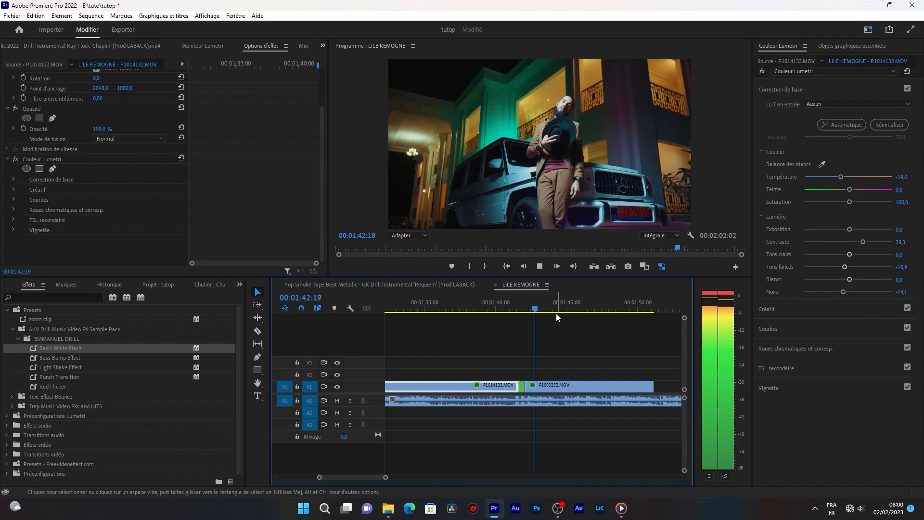
pyautogui.moveTo(531, 306); pyautogui.dragTo(504, 309)
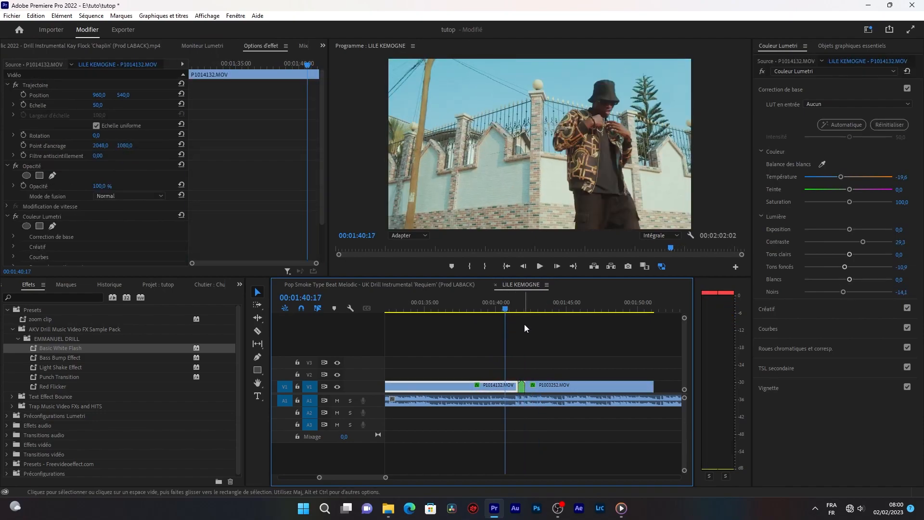
# Step: Replace the Basic White Flash effect on the nested sequence with the Bass Bump Effect preset
pyautogui.press('space')
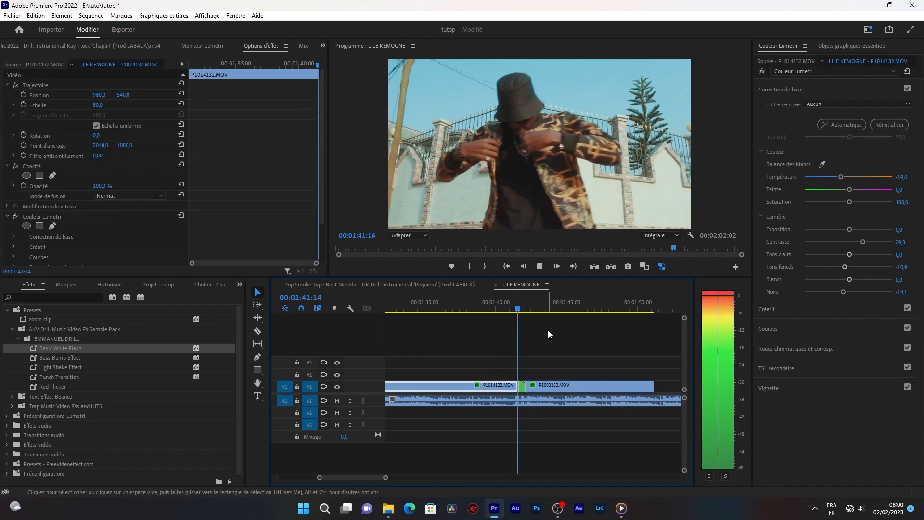
pyautogui.click(547, 385)
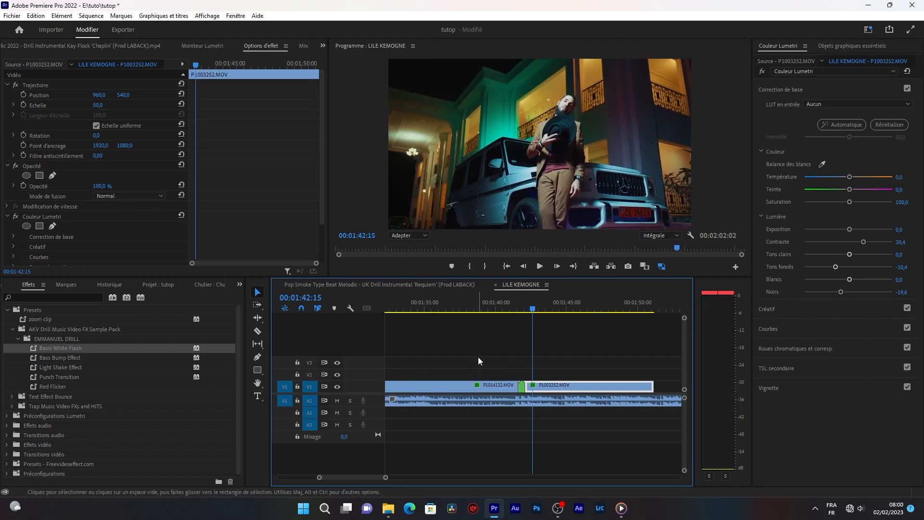
pyautogui.click(521, 386)
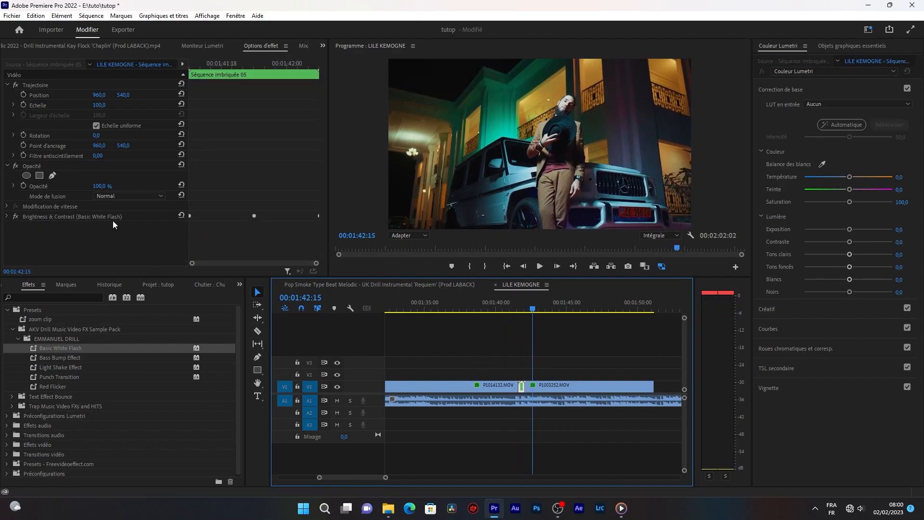
pyautogui.click(115, 218)
pyautogui.press('Delete')
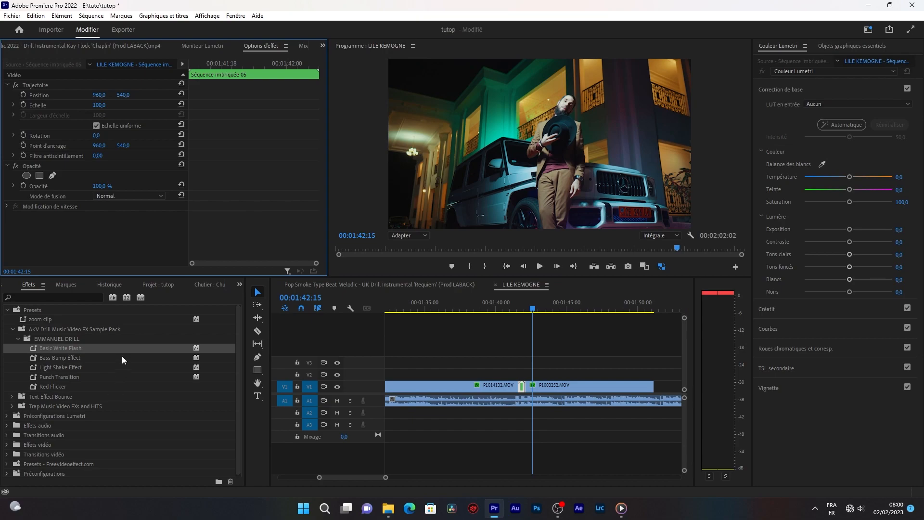
pyautogui.moveTo(53, 357); pyautogui.dragTo(522, 386)
# Step: Play back the cut several times from just before the nested sequence to review the Bass Bump Effect
pyautogui.click(490, 307)
pyautogui.press('space')
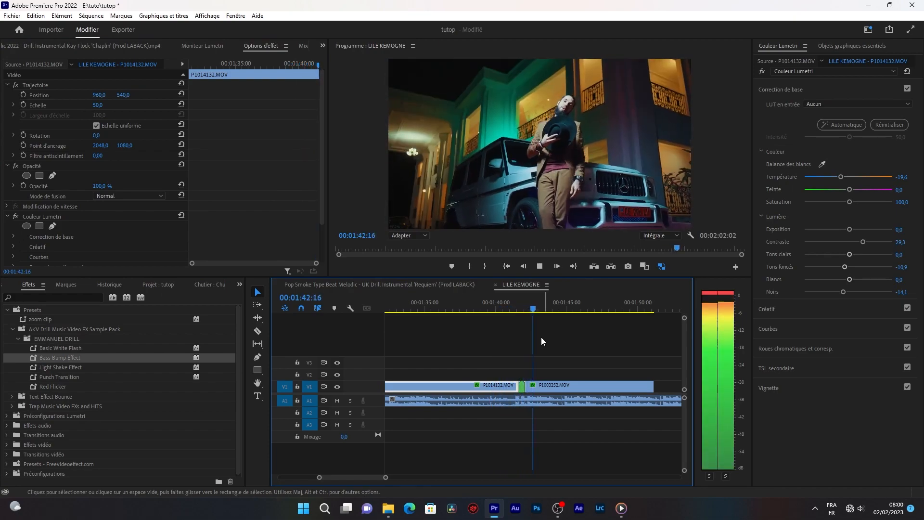
pyautogui.click(491, 308)
pyautogui.press('space')
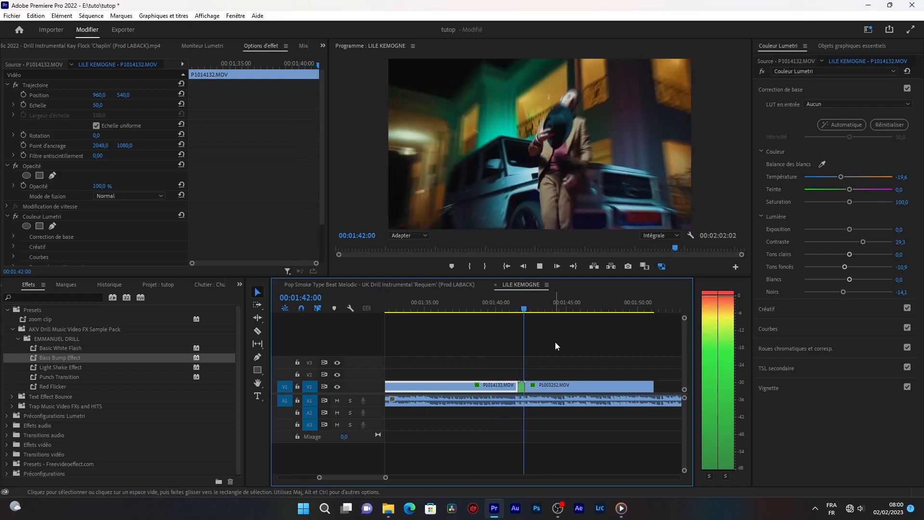
pyautogui.click(499, 307)
pyautogui.press('space')
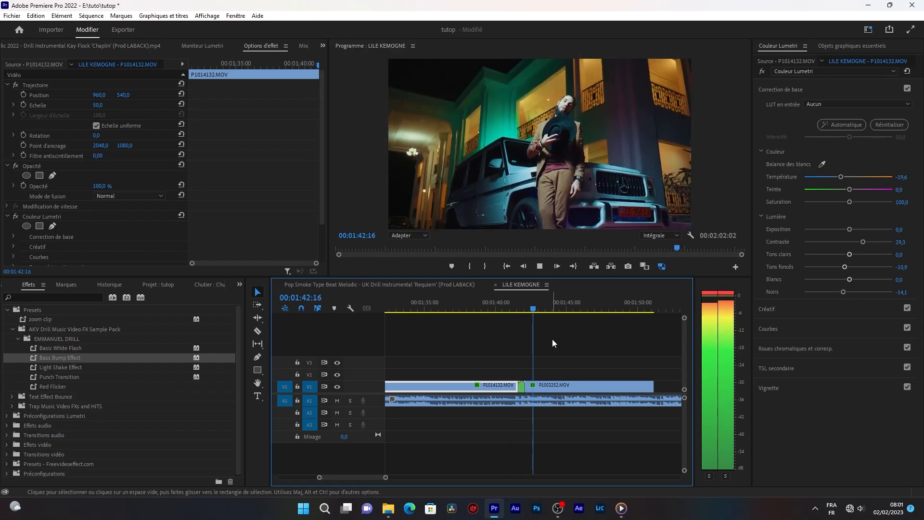
pyautogui.press('space')
# Step: Remove the Transformation (Bass Bump Effect) from the nested sequence and apply the Light Shake Effect preset instead
pyautogui.click(522, 385)
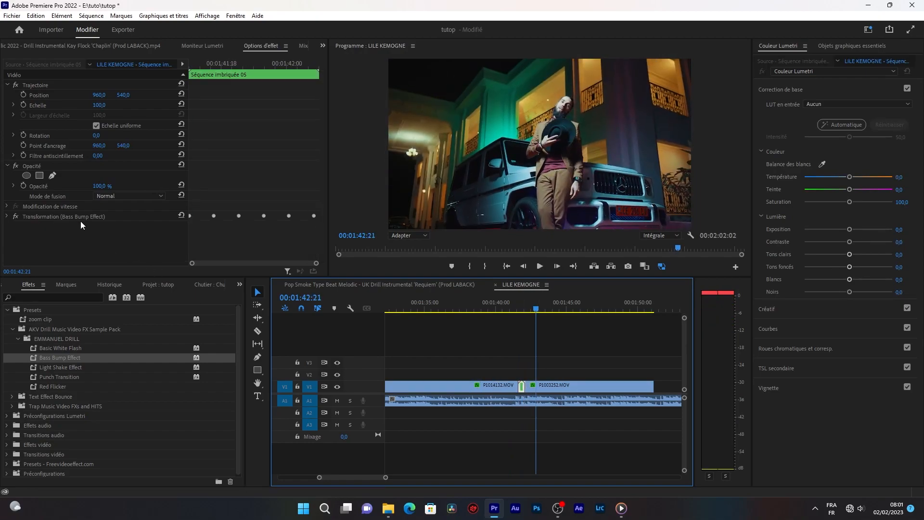
pyautogui.click(82, 219)
pyautogui.press('Delete')
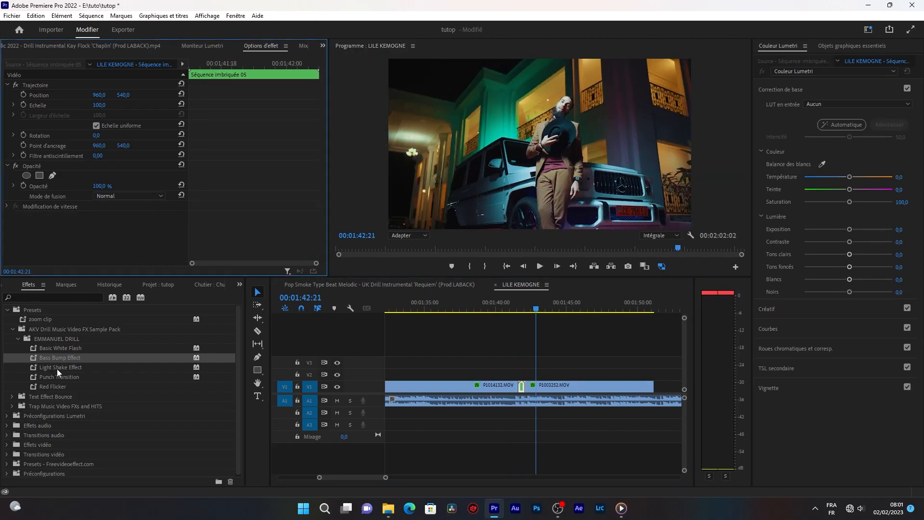
pyautogui.moveTo(57, 368); pyautogui.dragTo(526, 387)
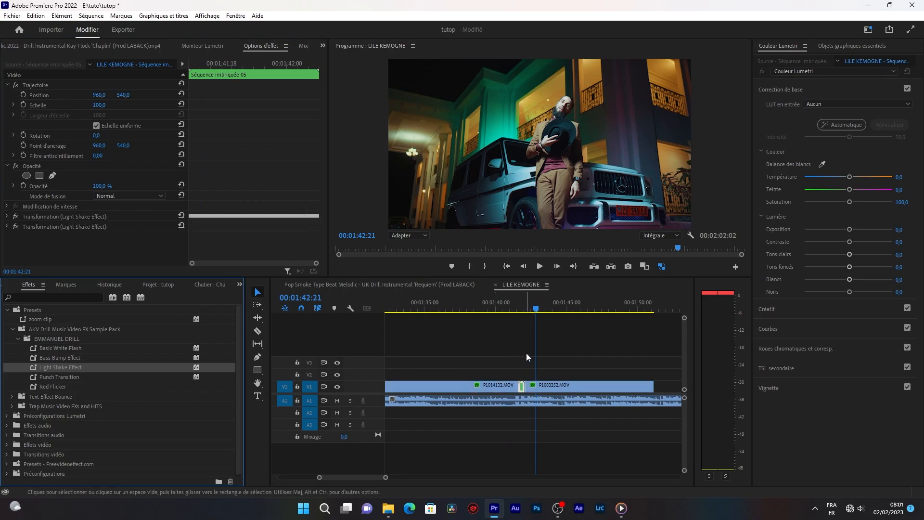
# Step: Play back the end of the P1014132.MOV clip and the nested sequence to review the Light Shake Effect
pyautogui.click(494, 304)
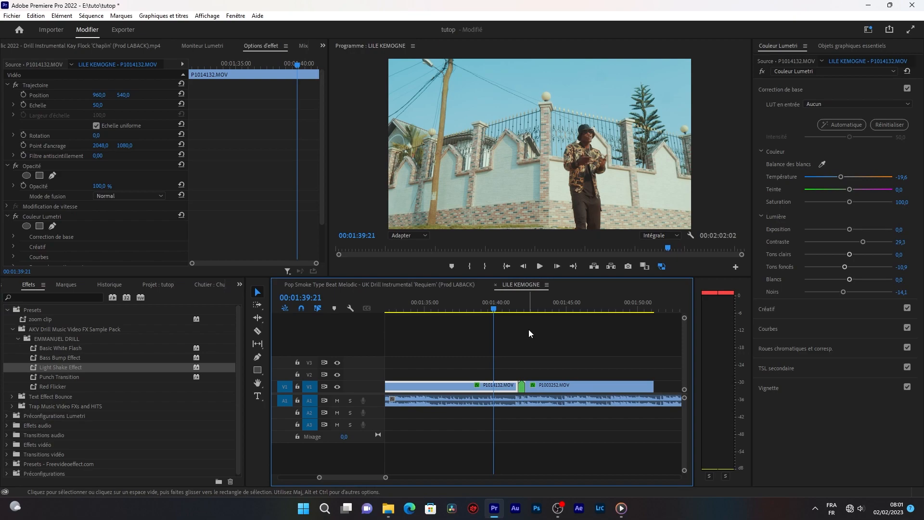
pyautogui.press('space')
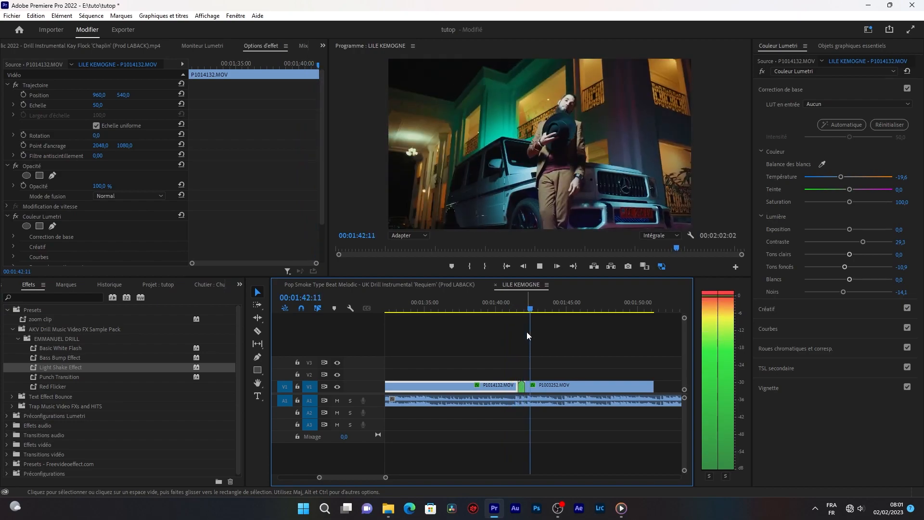
pyautogui.click(508, 308)
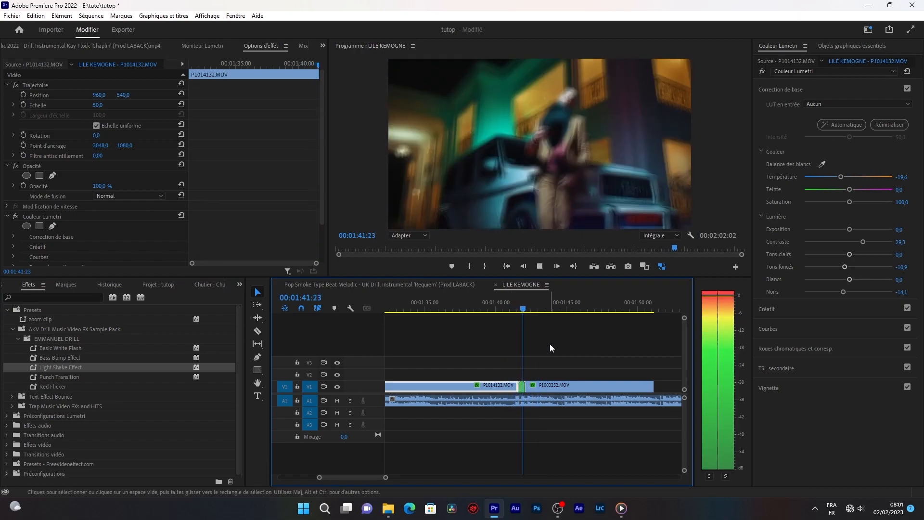
pyautogui.click(510, 307)
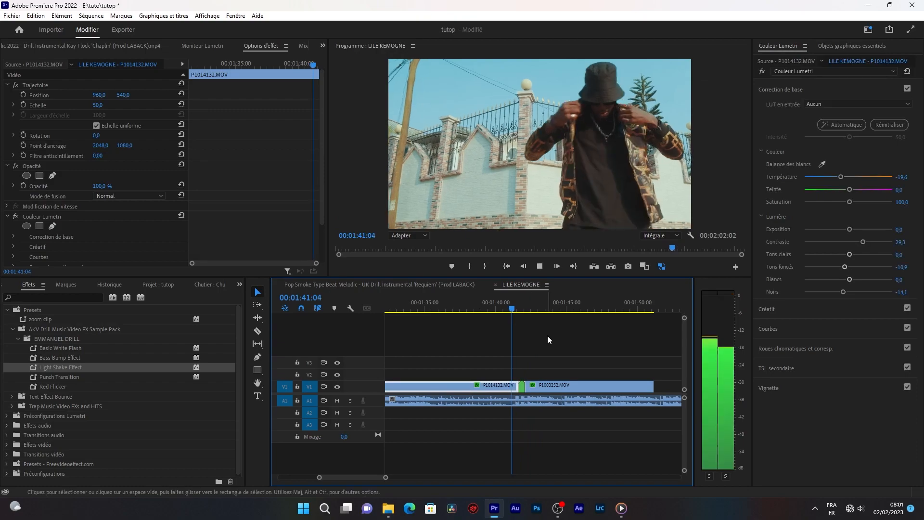
pyautogui.press('space')
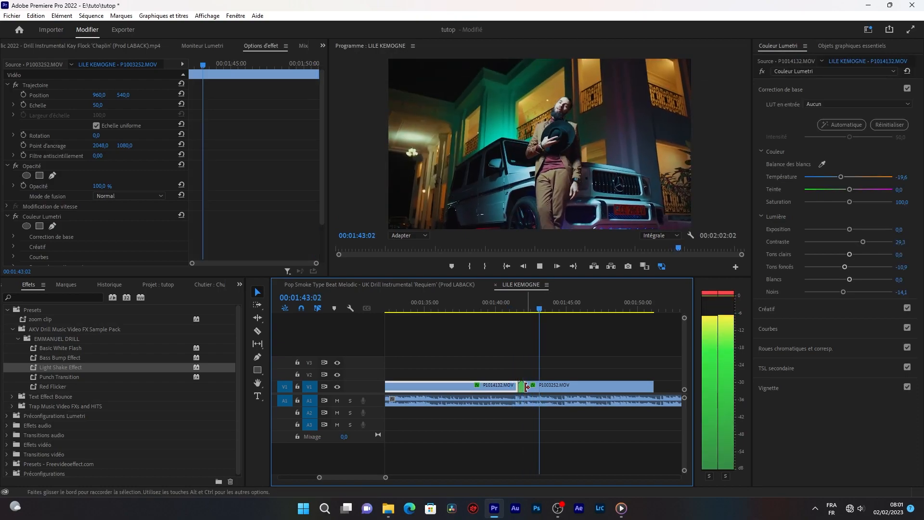
# Step: Delete both Transformation (Light Shake Effect) entries from the nested sequence and apply the Punch Transition preset
pyautogui.click(527, 386)
pyautogui.click(522, 386)
pyautogui.click(100, 227)
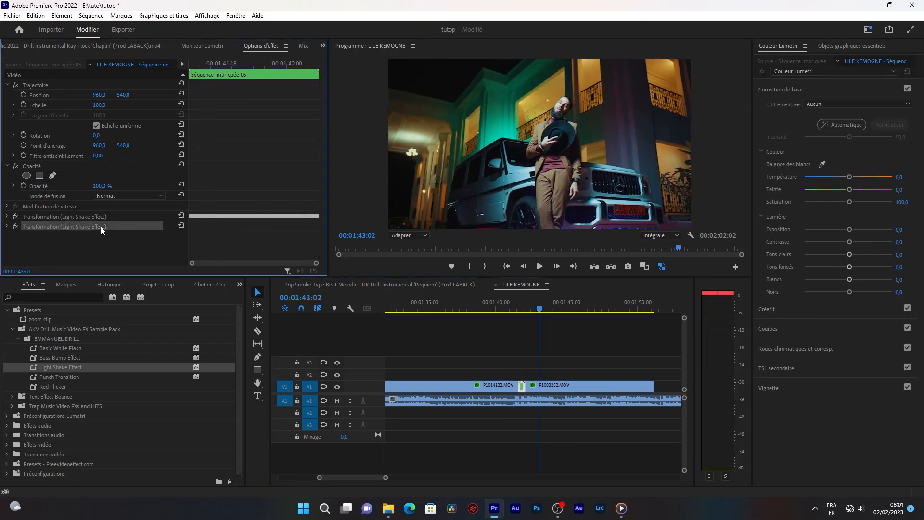
pyautogui.press('Delete')
pyautogui.click(99, 217)
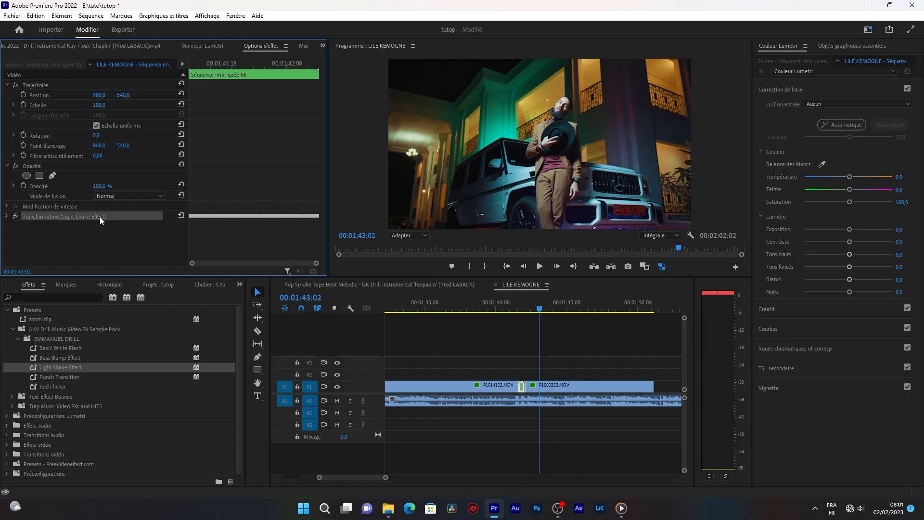
pyautogui.press('Delete')
pyautogui.moveTo(61, 377); pyautogui.dragTo(523, 388)
# Step: Play back the cut repeatedly to review the Punch Transition on the nested sequence
pyautogui.click(505, 306)
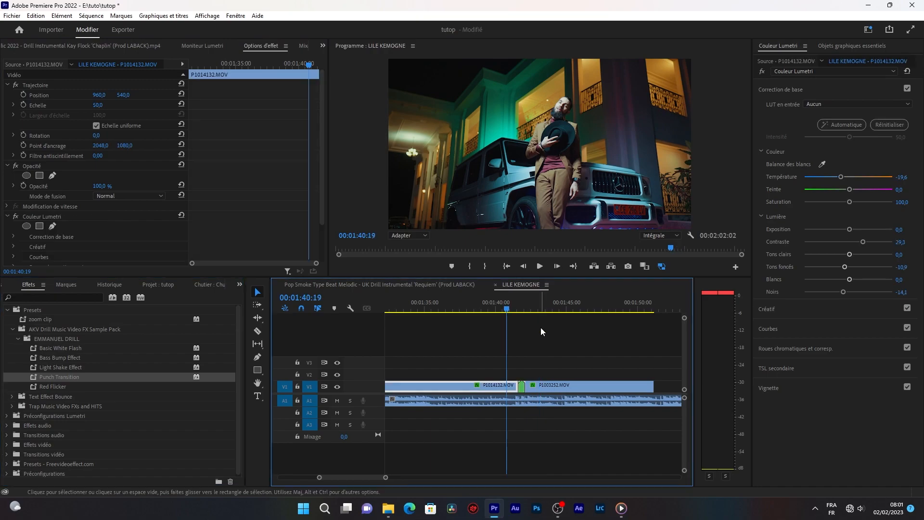
pyautogui.press('space')
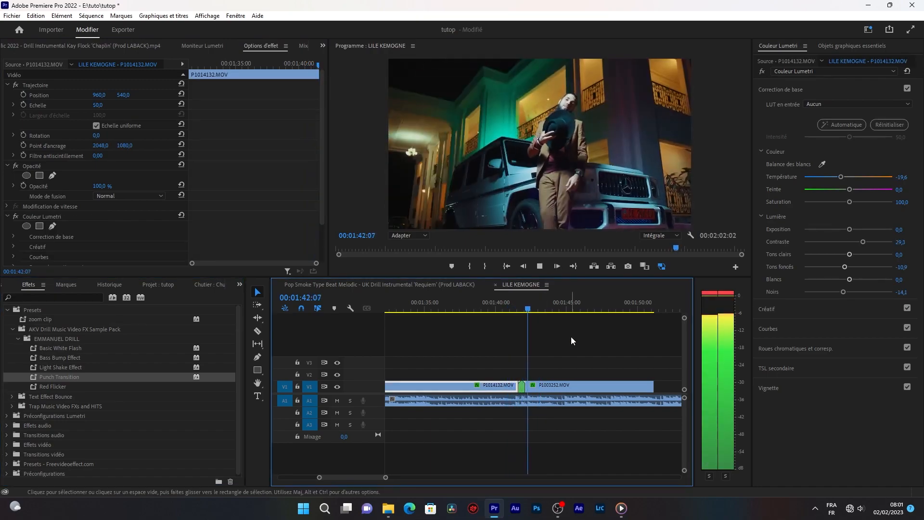
pyautogui.click(499, 307)
pyautogui.press('space')
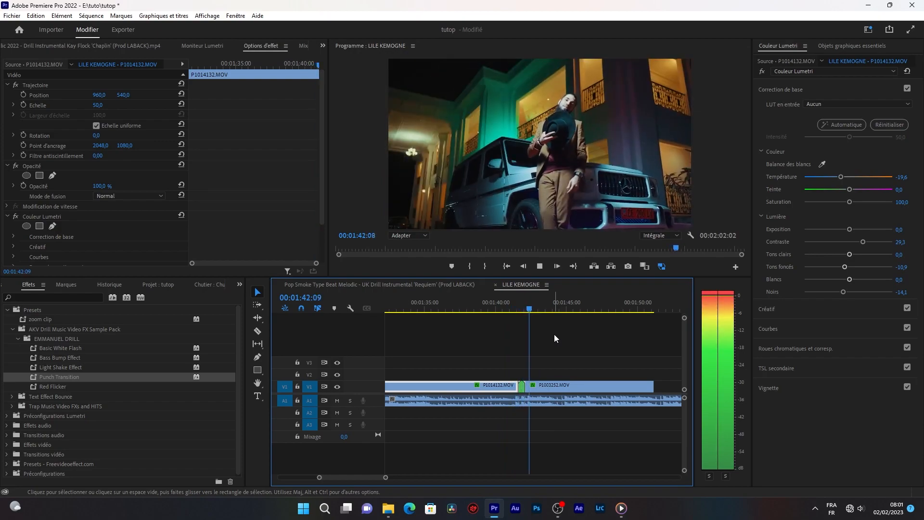
pyautogui.click(501, 307)
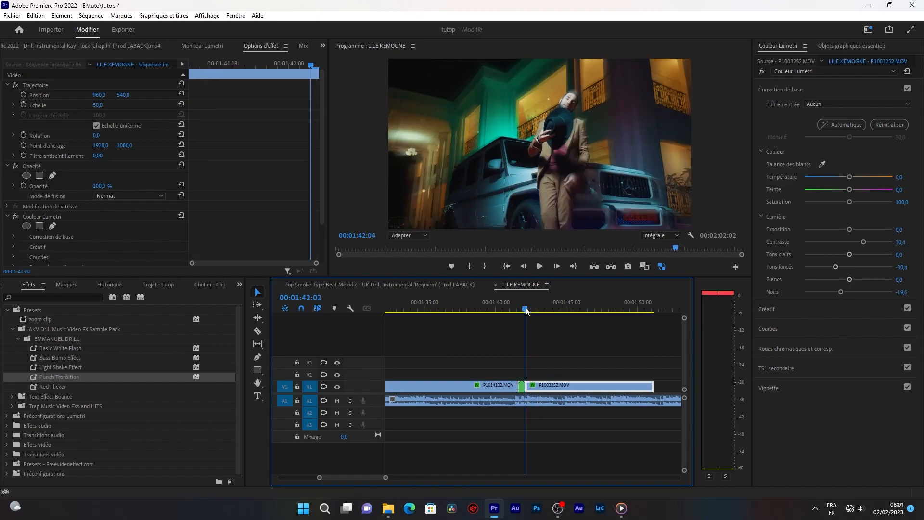
# Step: Set the shutter angle (Angle d'obturateur) of the nested sequence's Transformation (Punch Transition) effect to 360
pyautogui.click(522, 385)
pyautogui.click(521, 385)
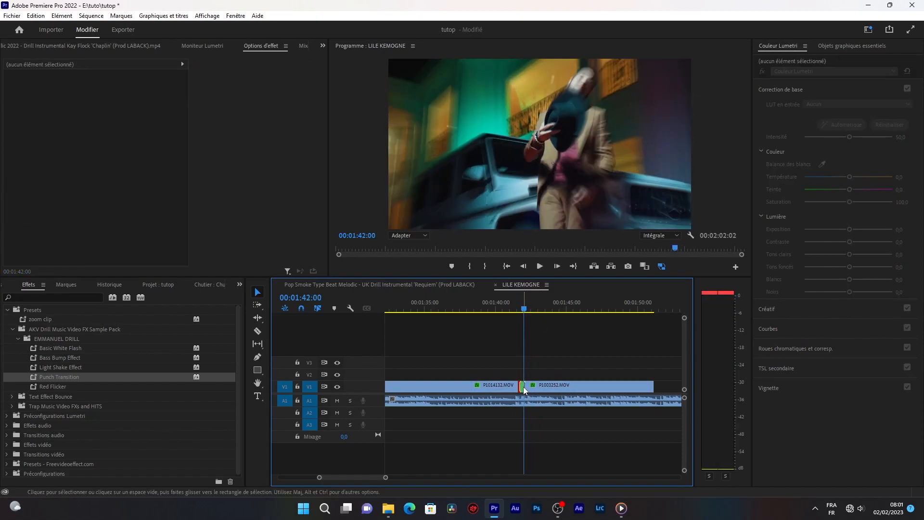
pyautogui.click(523, 385)
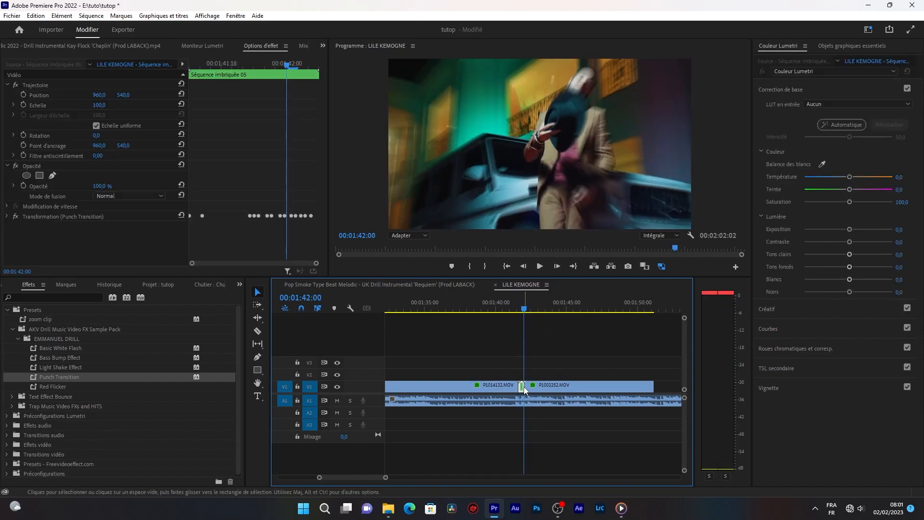
pyautogui.click(6, 217)
pyautogui.scroll(-4, 148, 225)
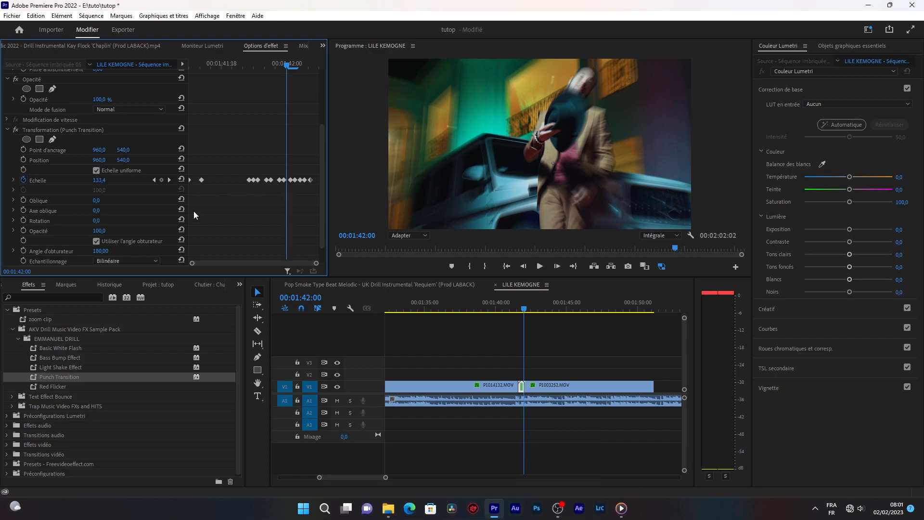
pyautogui.scroll(-1, 173, 224)
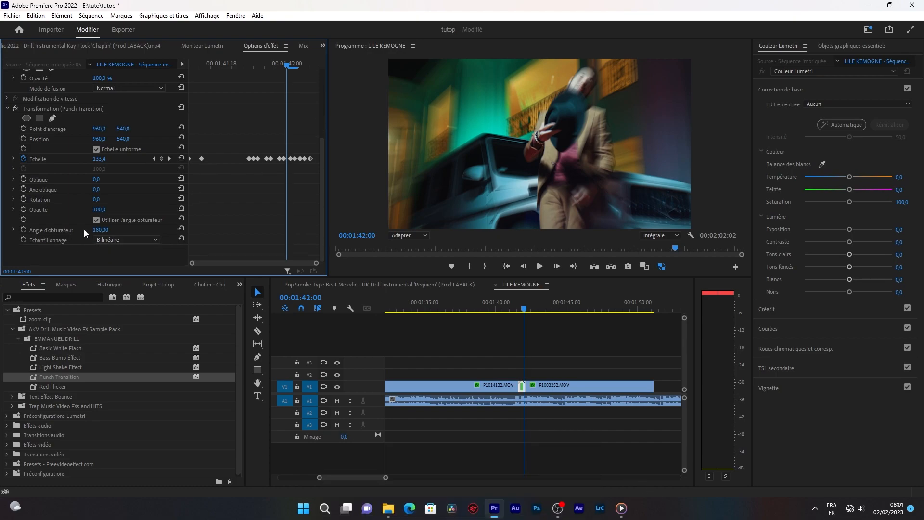
pyautogui.click(106, 230)
pyautogui.write('1')
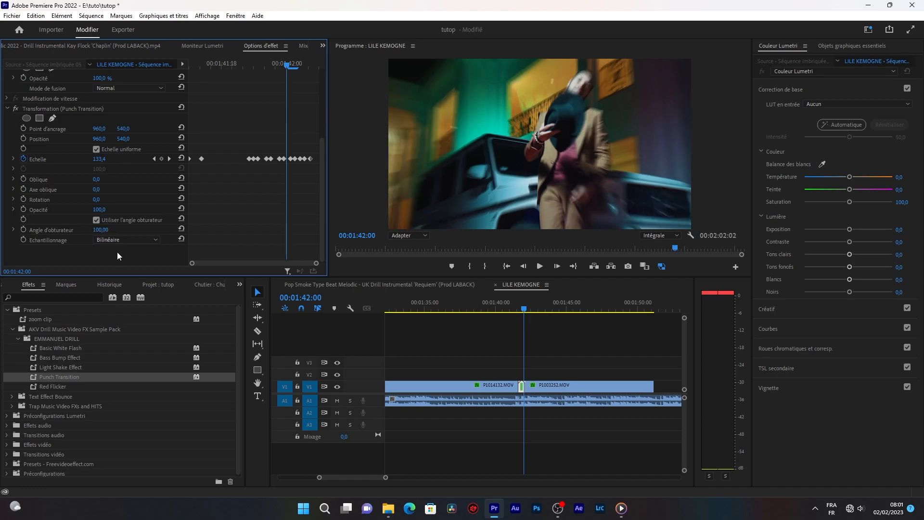
pyautogui.click(105, 229)
pyautogui.write('360')
pyautogui.press('Return')
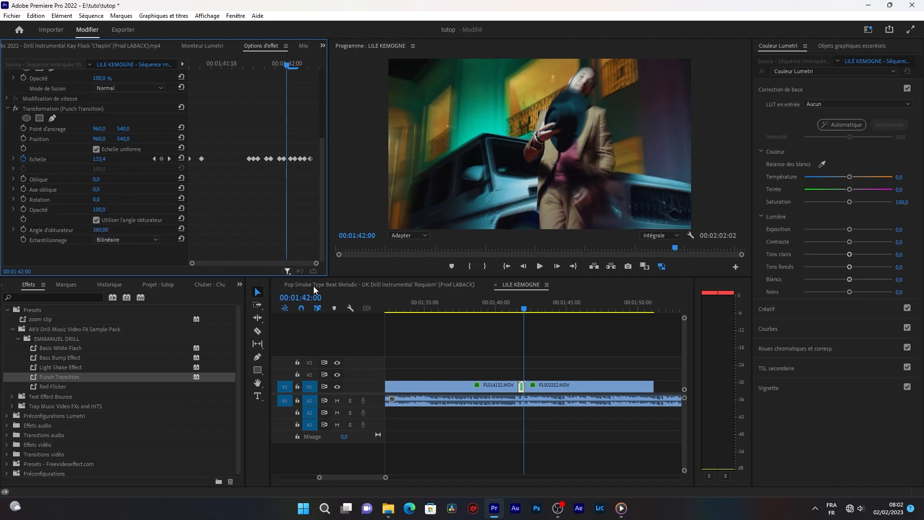
# Step: Play back the Punch Transition with the new shutter angle from 00:01:41:00, then return to that point
pyautogui.click(510, 312)
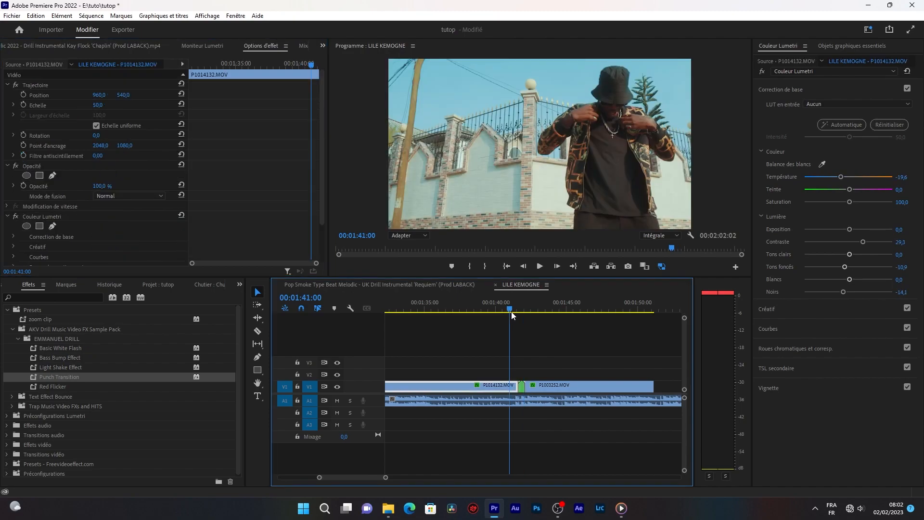
pyautogui.press('space')
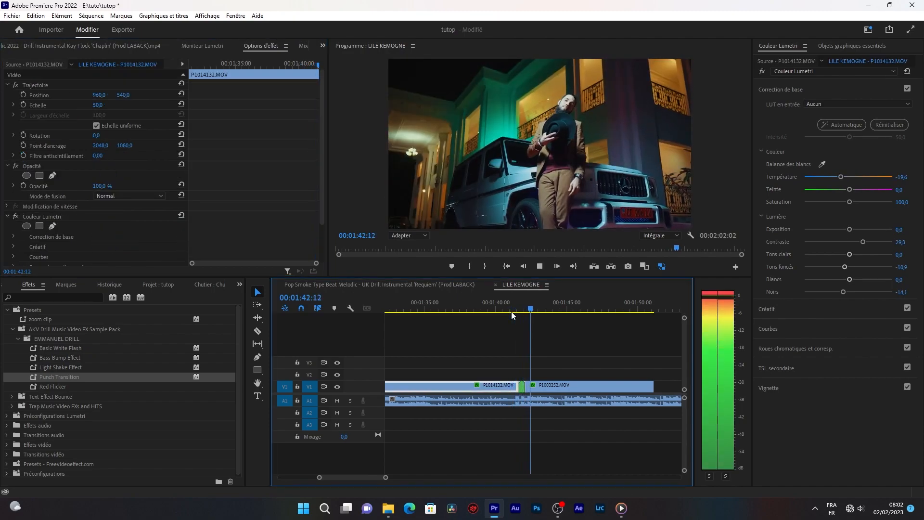
pyautogui.click(511, 311)
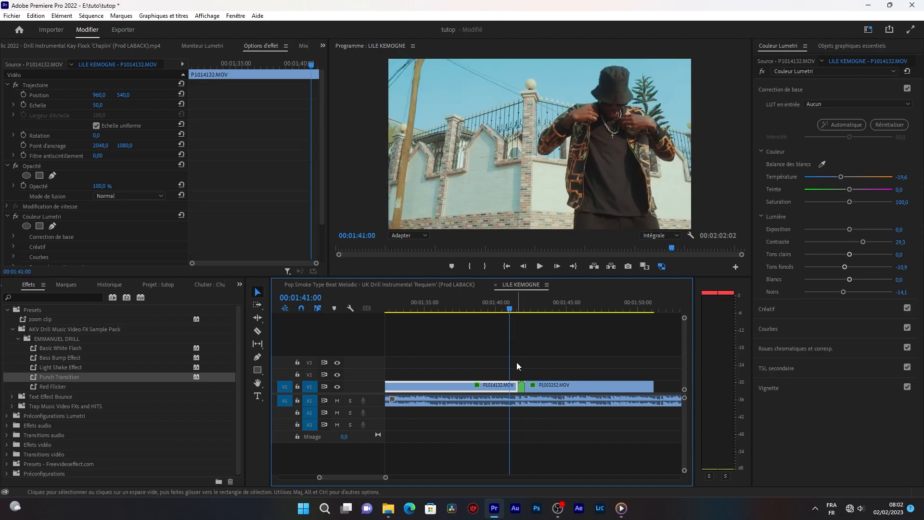
# Step: Replace the Punch Transition effect on the nested sequence with the Red Flicker preset and play back the result
pyautogui.click(521, 388)
pyautogui.click(48, 218)
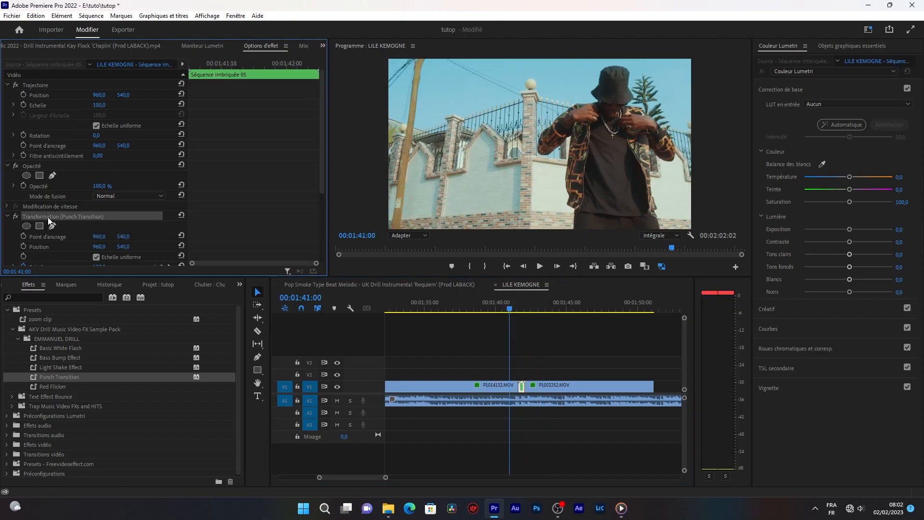
pyautogui.press('Delete')
pyautogui.moveTo(49, 387); pyautogui.dragTo(522, 388)
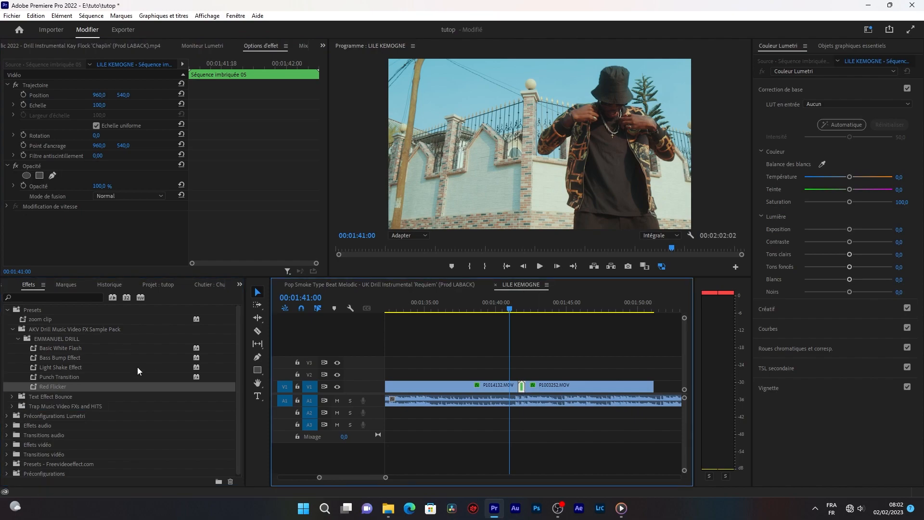
pyautogui.click(51, 388)
pyautogui.click(79, 399)
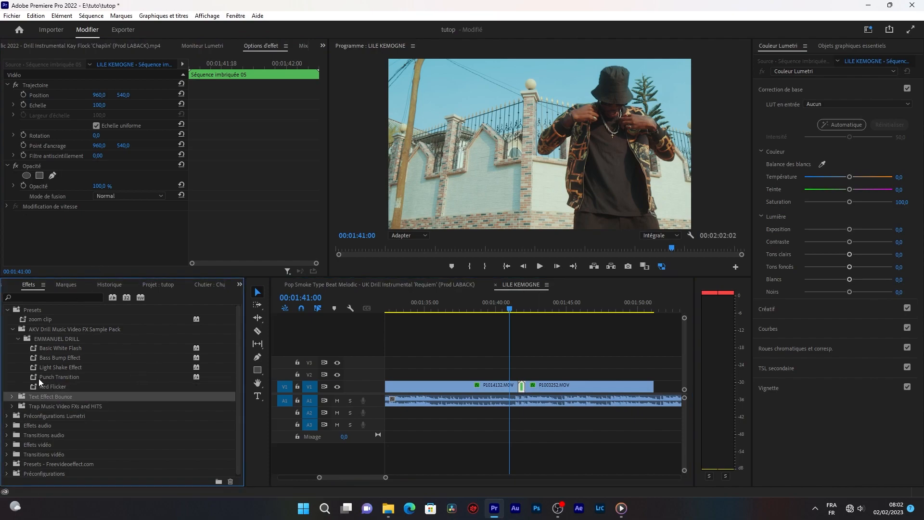
pyautogui.moveTo(42, 389); pyautogui.dragTo(524, 387)
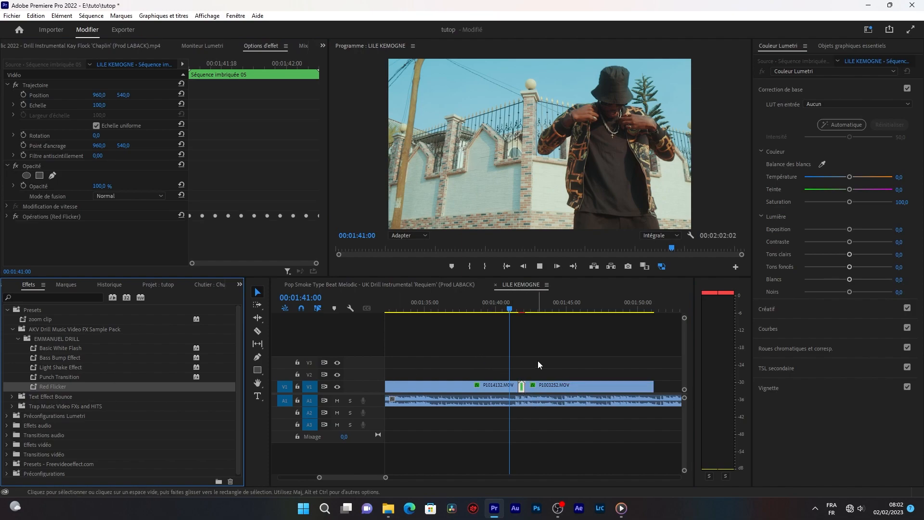
pyautogui.press('space')
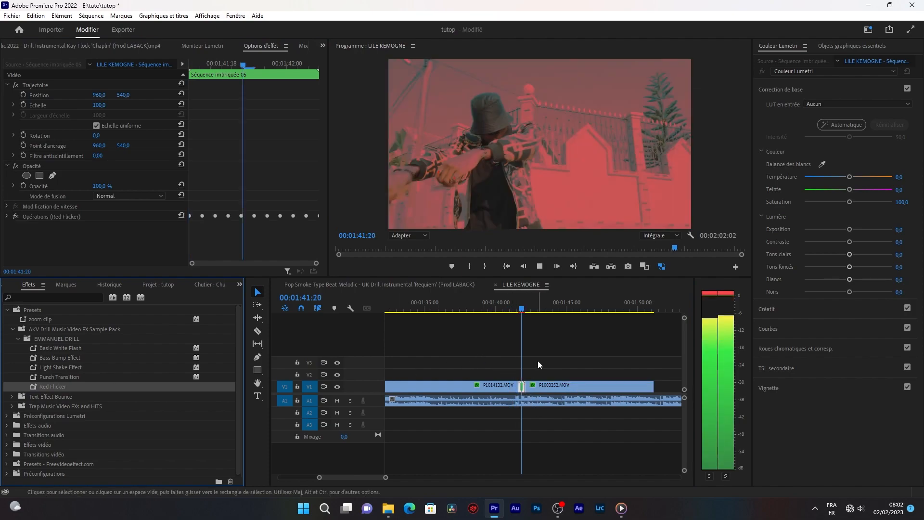
# Step: Play back the cut repeatedly from just before the nested sequence to review the Red Flicker effect
pyautogui.click(514, 307)
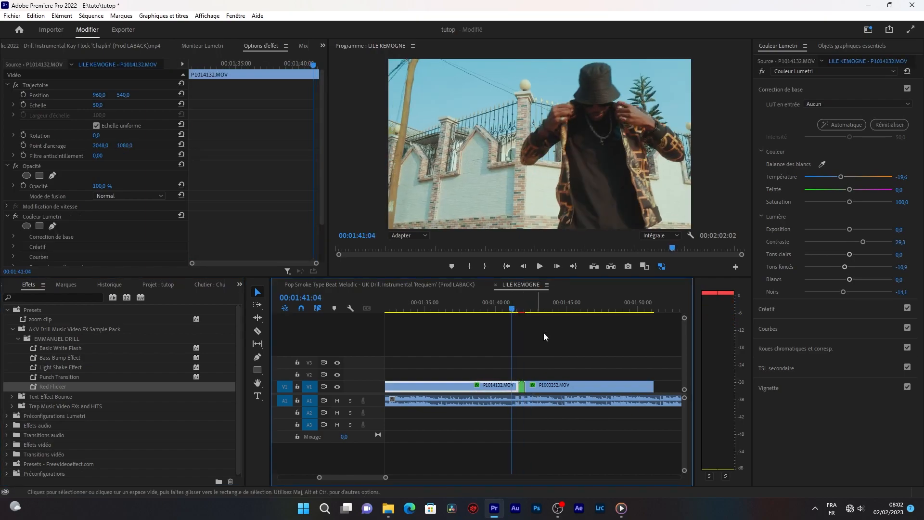
pyautogui.press('space')
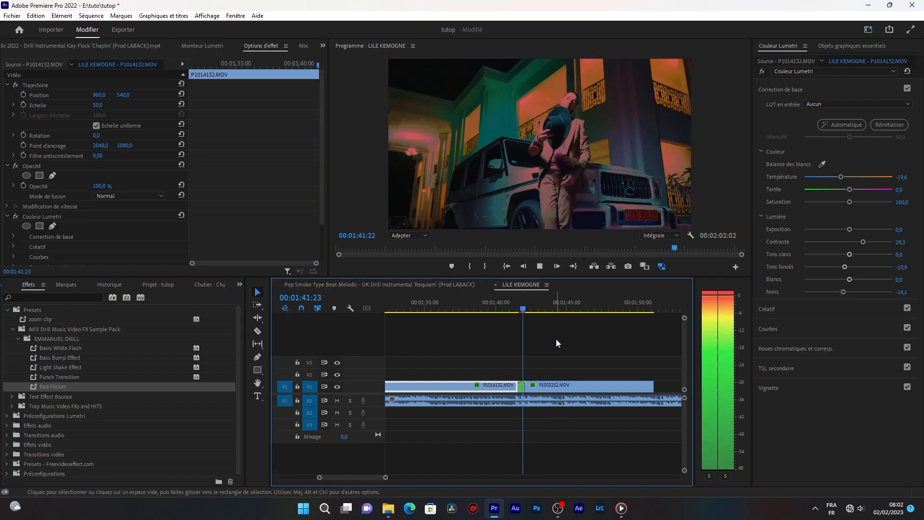
pyautogui.click(506, 307)
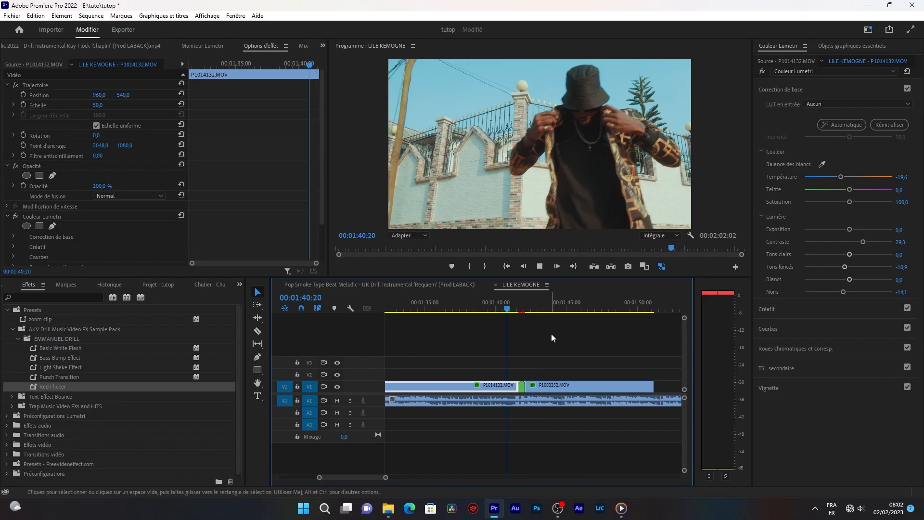
pyautogui.press('space')
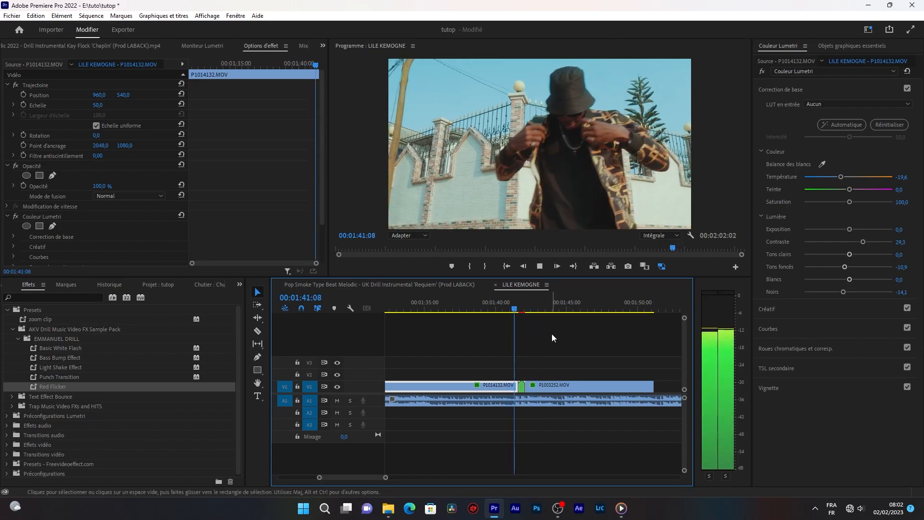
pyautogui.press('space')
# Step: Expand the nested sequence's Opérations (Red Flicker) effect and scrub from 00:01:41:18 to 00:01:41:22 to examine its Rouge, Vert and Bleu keyframes
pyautogui.moveTo(532, 307); pyautogui.dragTo(520, 313)
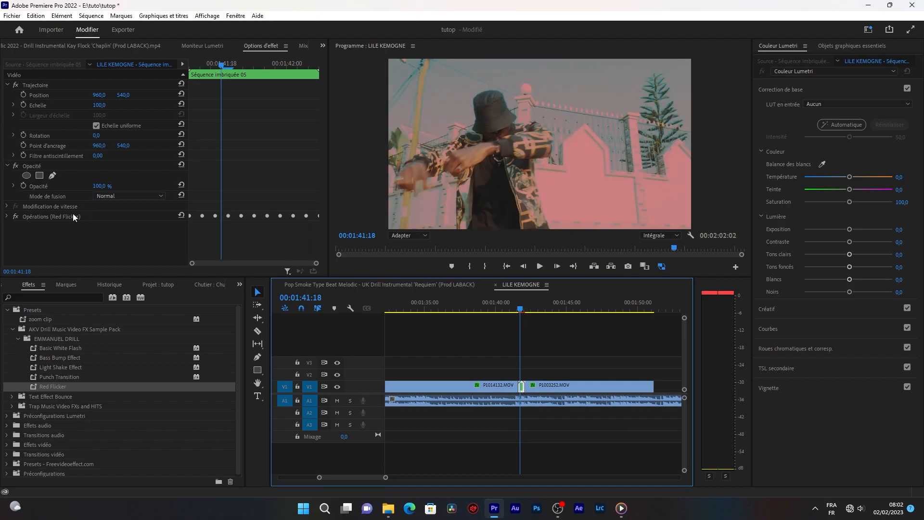
pyautogui.click(7, 216)
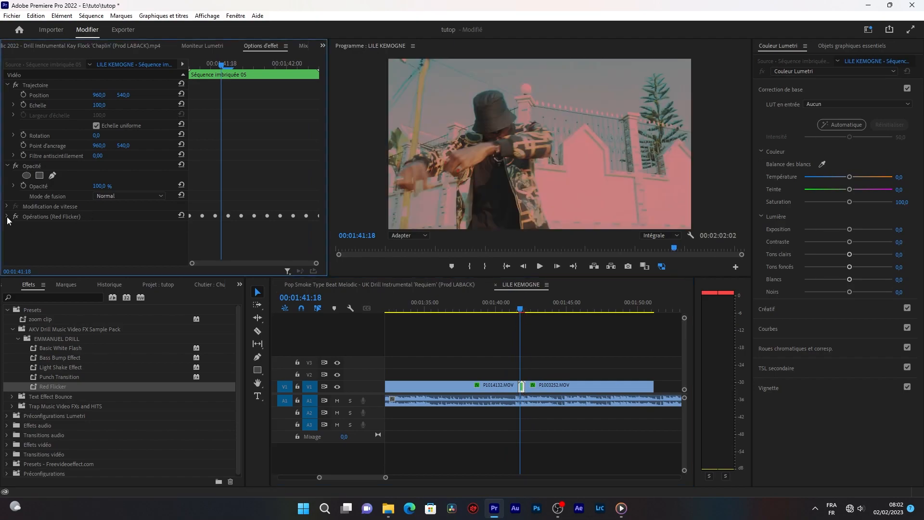
pyautogui.click(57, 215)
pyautogui.scroll(-2, 125, 219)
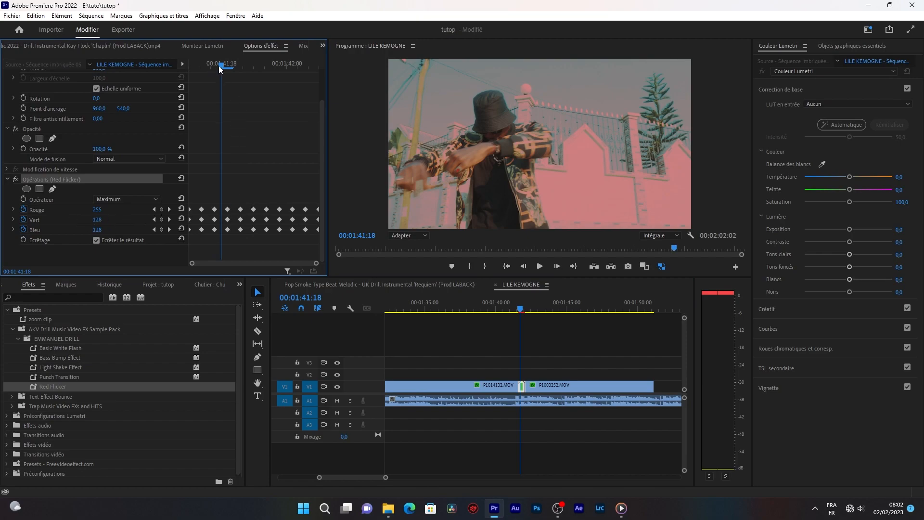
pyautogui.moveTo(219, 66); pyautogui.dragTo(265, 67)
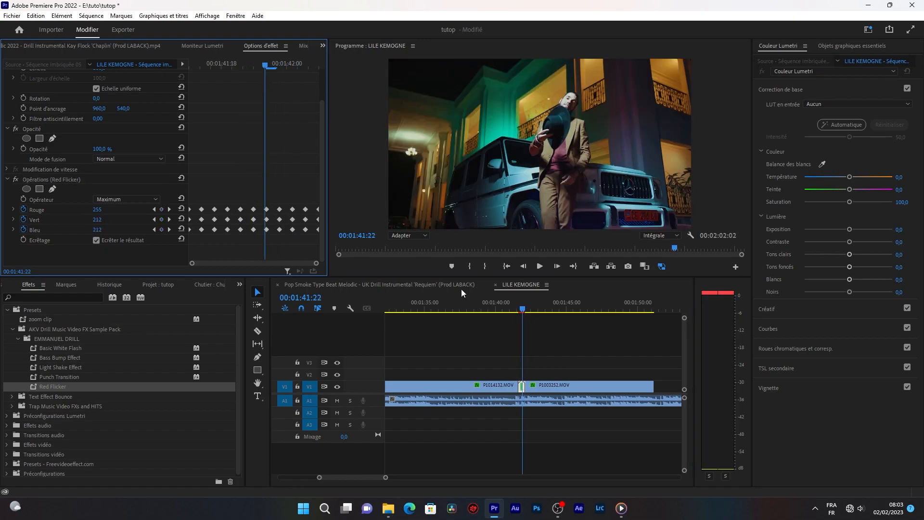